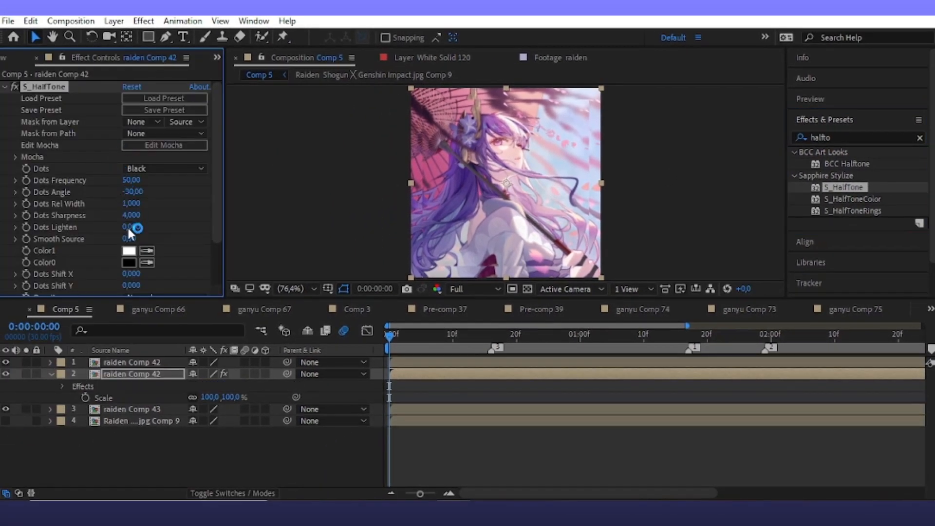
- Change the S_HalfTone effect's Color0 to a pinkish purple and set its Dots Frequency to 84
left_click(133, 263)
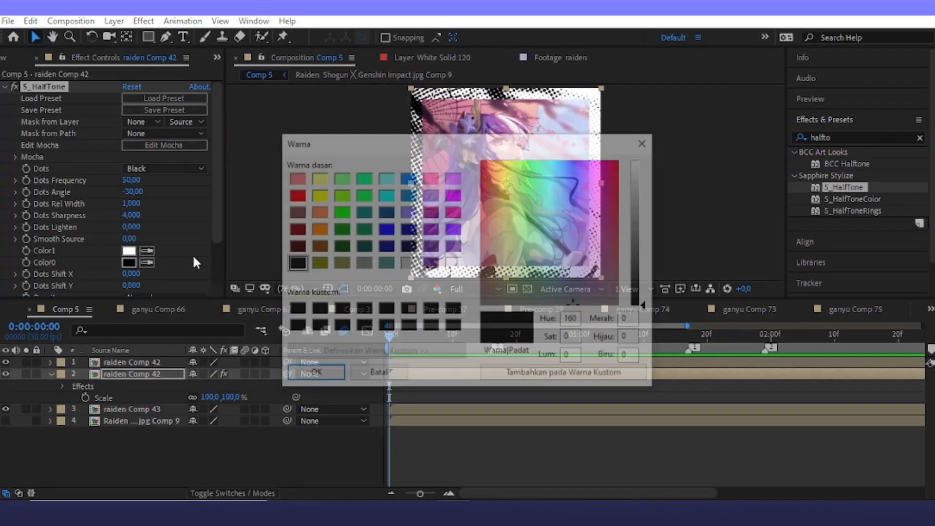
left_click(453, 179)
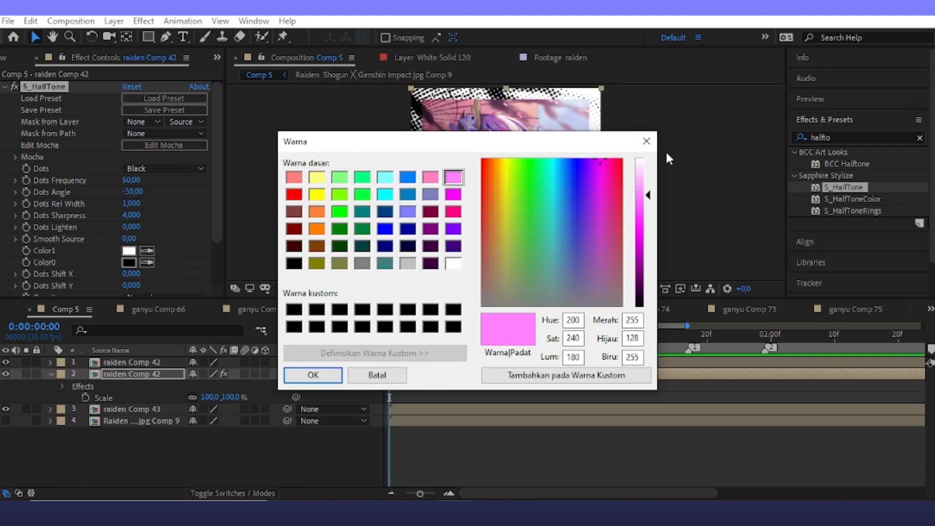
left_click(646, 140)
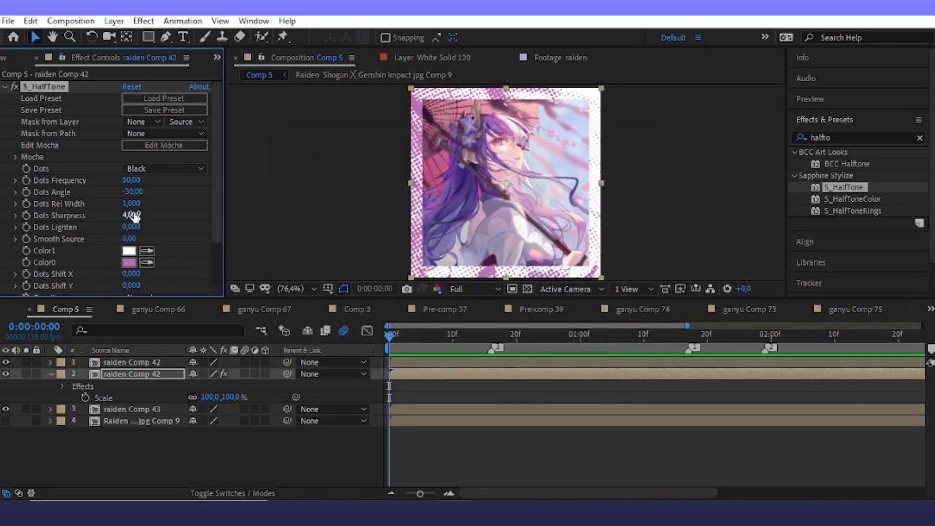
left_click_drag(133, 187, 167, 188)
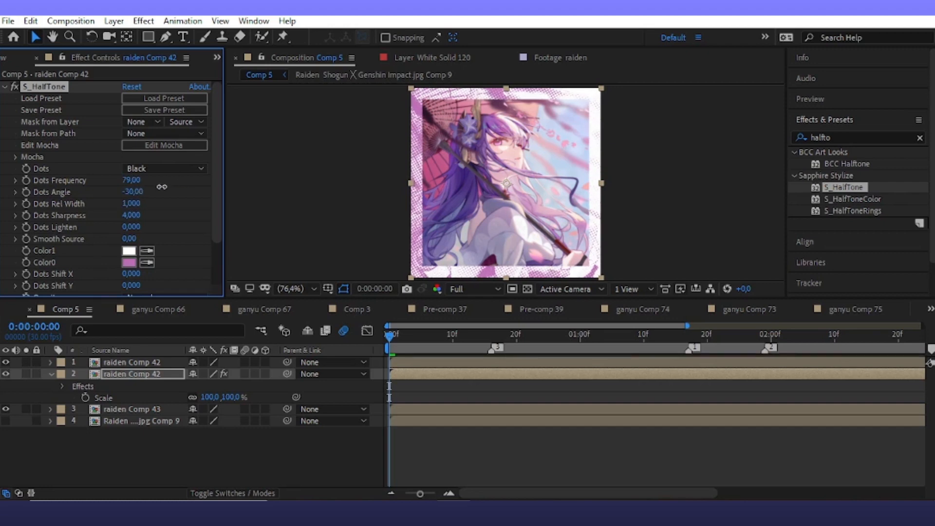
left_click(484, 427)
left_click(434, 372)
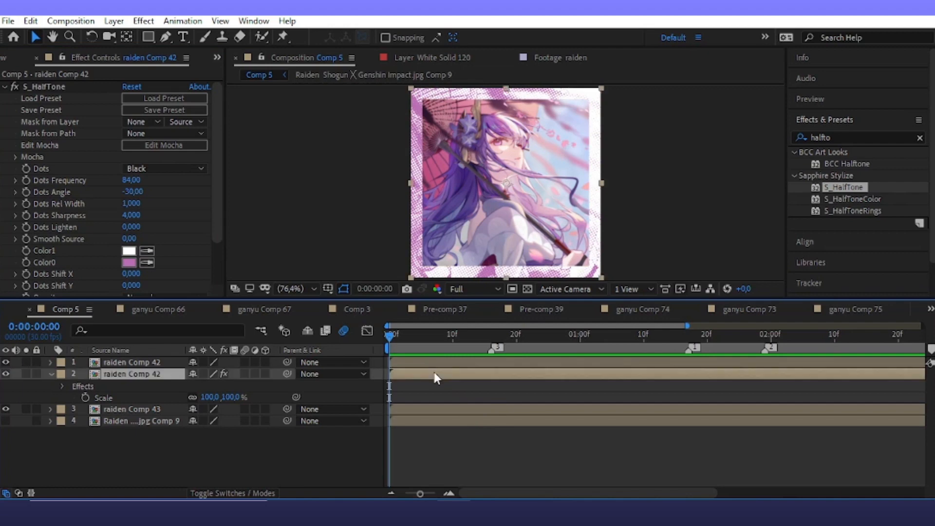
- Create a white solid layer of 360 × 360 px above the other layers in Comp 5
left_click(398, 381)
left_click(114, 21)
mouse_move(147, 36)
left_click(350, 52)
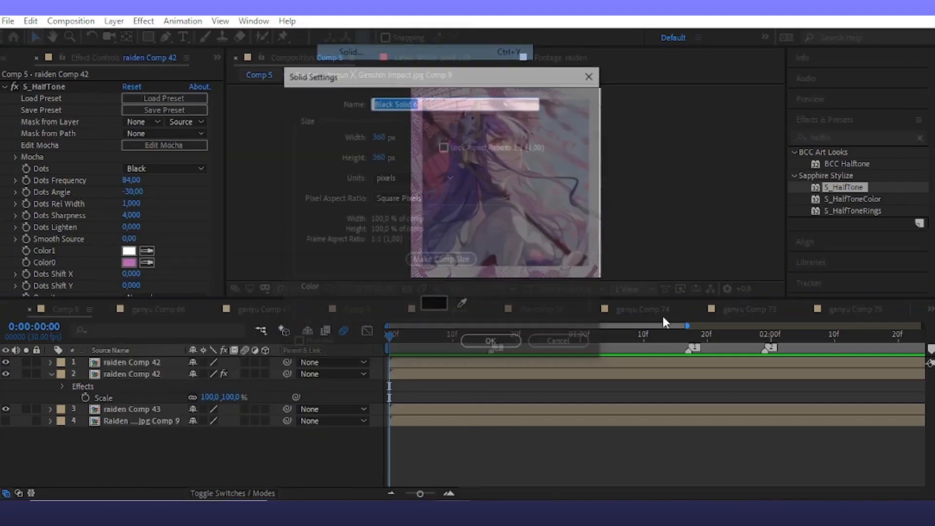
left_click(423, 310)
left_click(450, 265)
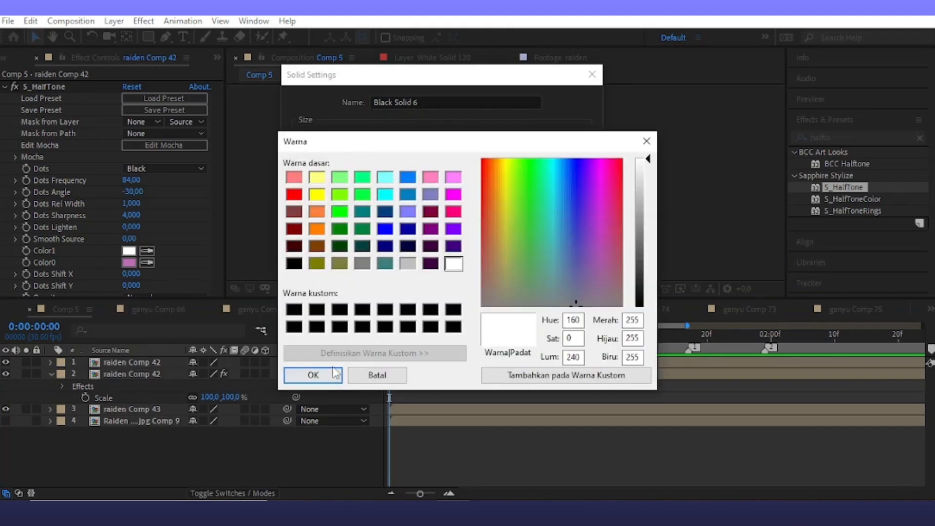
left_click(312, 374)
left_click(490, 342)
- Draw a rectangular mask just inside the white solid's edges and set it to Subtract, leaving a thin white frame
left_click(148, 37)
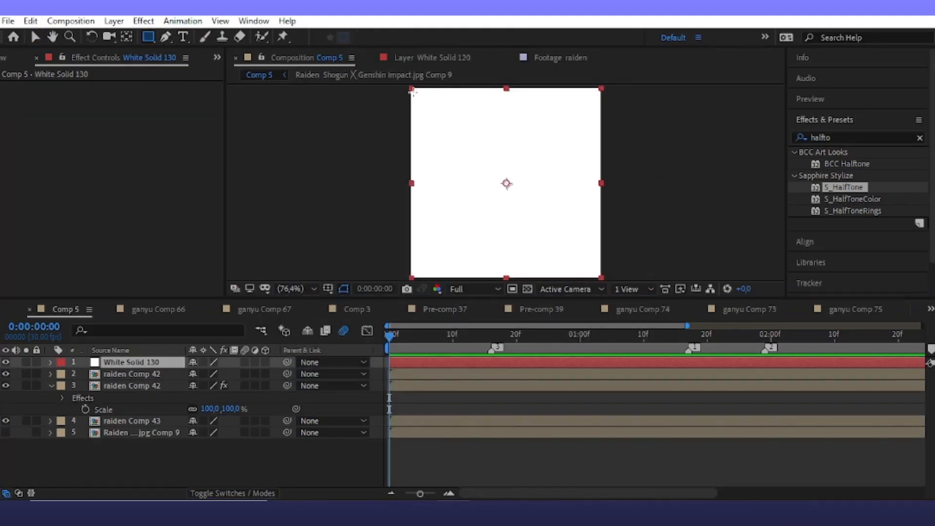
left_click_drag(413, 90, 598, 275)
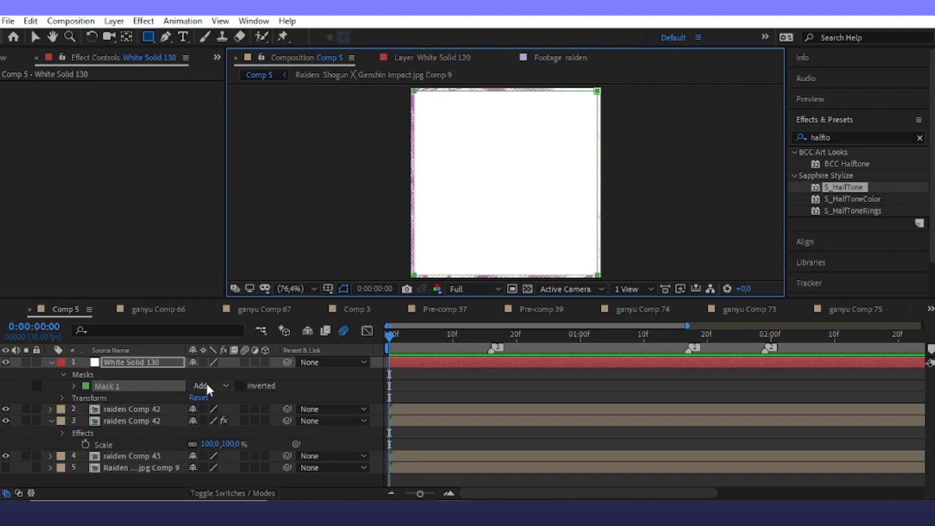
left_click(206, 386)
left_click(227, 311)
key("v")
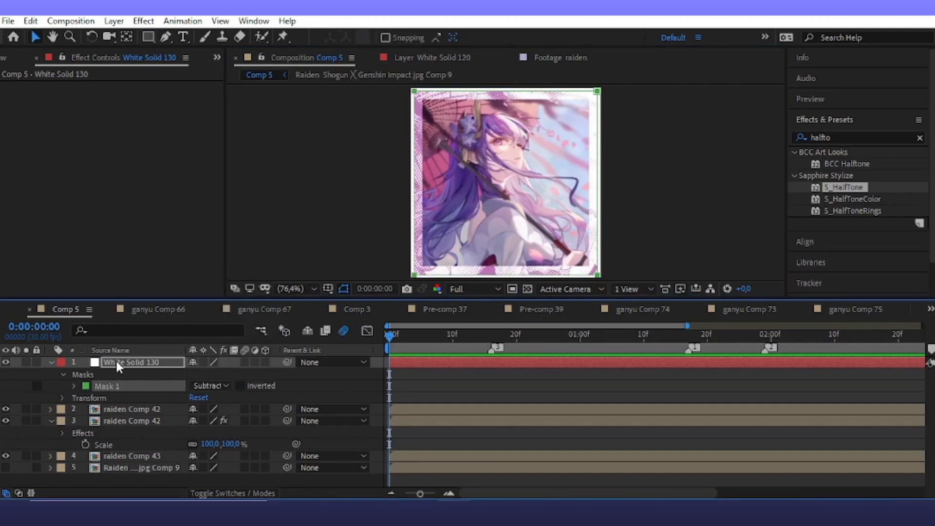
left_click(117, 361)
key("ctrl+d")
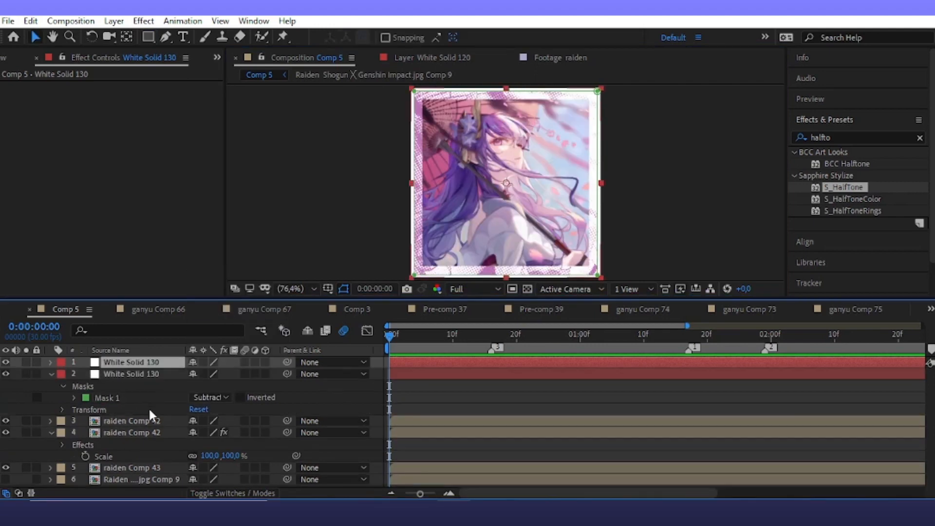
key("Delete")
- Copy the masked white solid into the upper raiden Comp 42 composition, above the raiden image layer
left_click(133, 351)
left_click(136, 361)
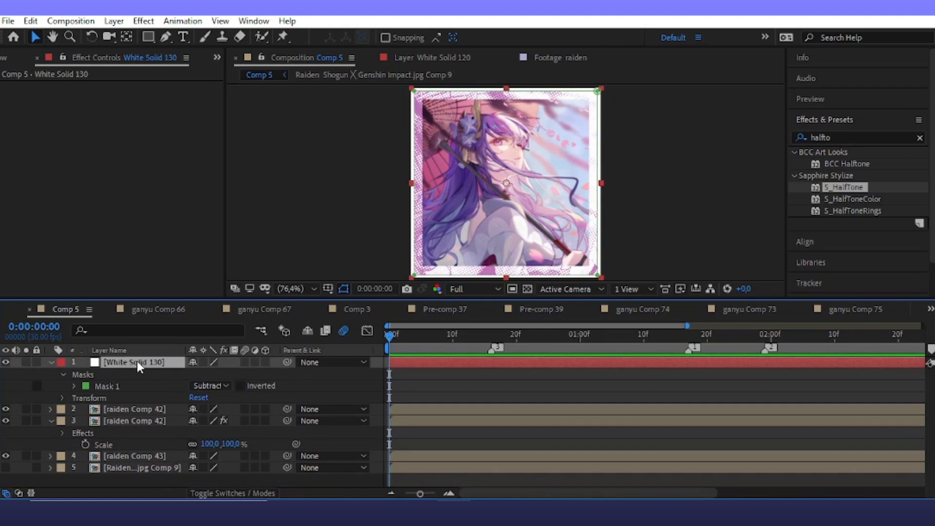
left_click(147, 407)
double_click(400, 407)
key("ctrl+v")
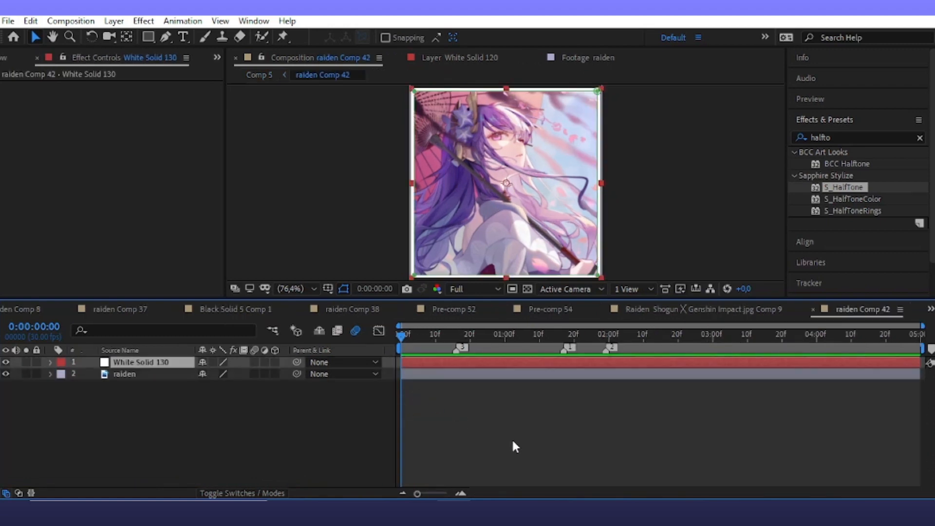
left_click(512, 438)
- Set the white solid's scale to 101% inside raiden Comp 42
left_click(426, 366)
type("s1")
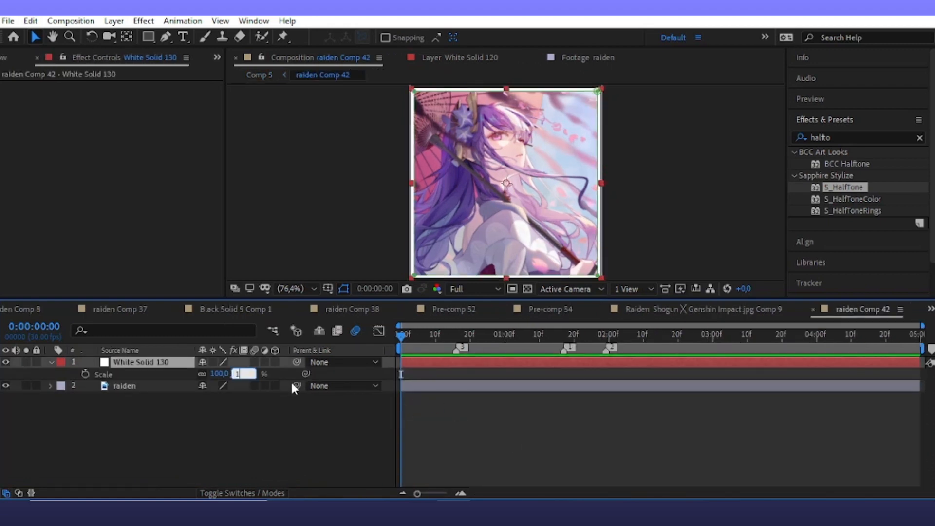
type("01")
left_click(519, 423)
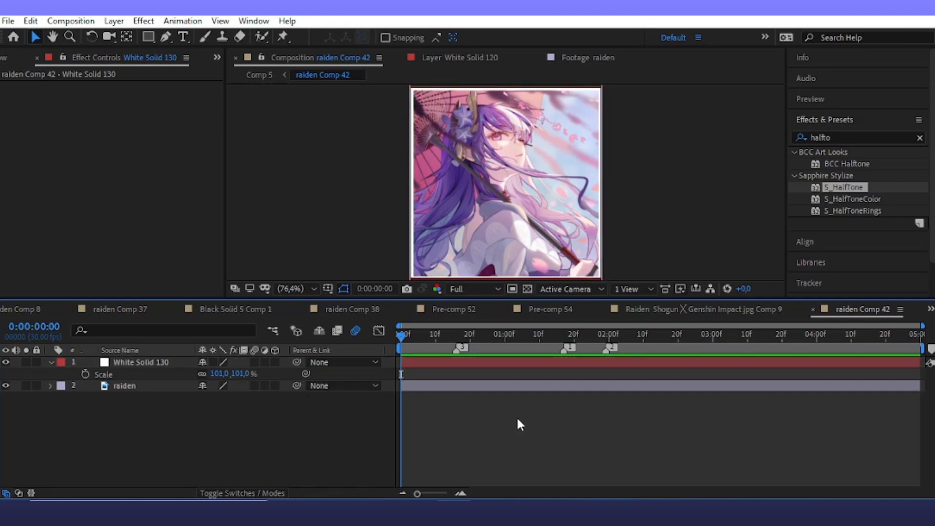
left_click(931, 309)
left_click(406, 412)
left_click(428, 361)
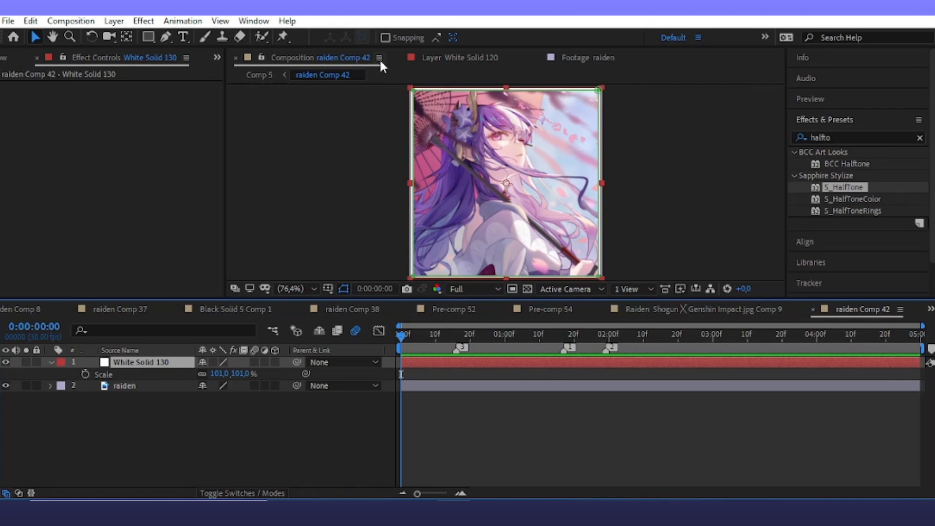
left_click_drag(469, 247, 469, 246)
left_click(469, 424)
- Return to Comp 5 and apply Drop Shadow to the upper raiden Comp 42 layer with distance 0 and softness 48
left_click(930, 309)
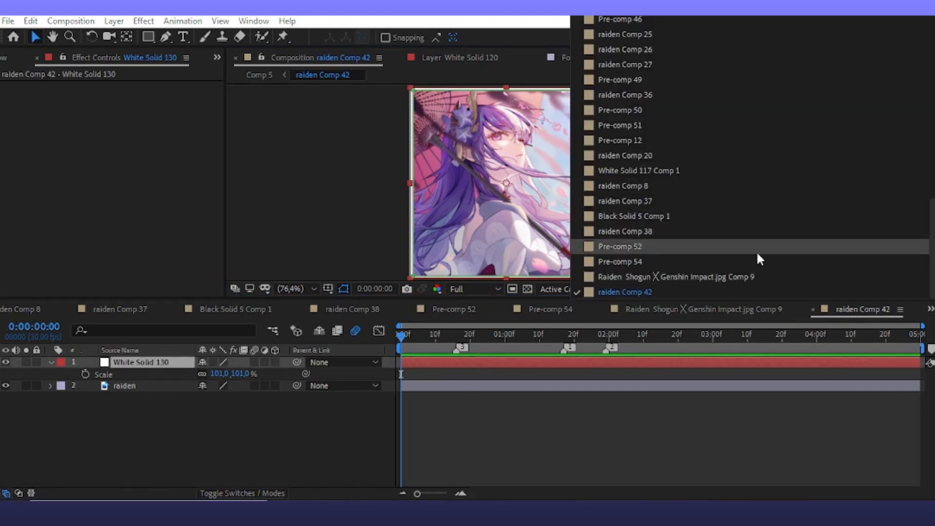
scroll(750, 195, "up", 5)
left_click(611, 51)
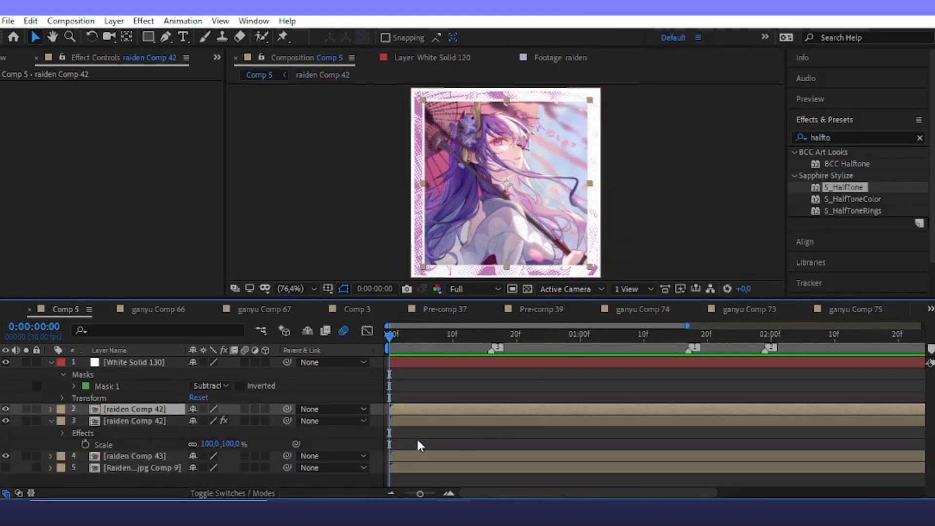
double_click(845, 137)
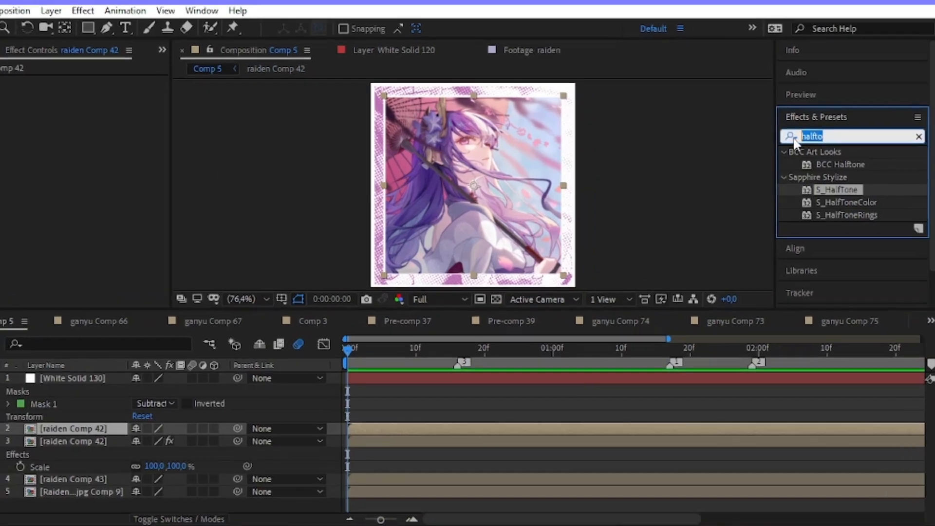
type("drop")
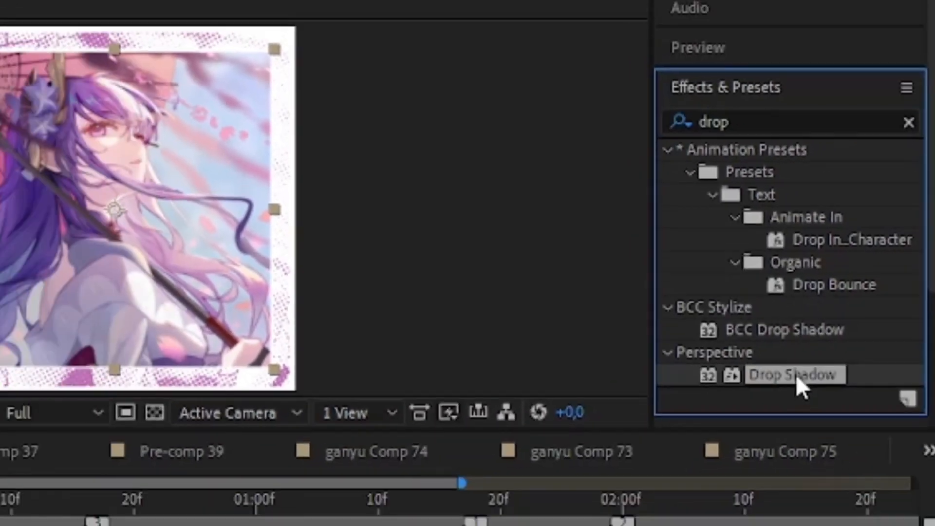
double_click(752, 437)
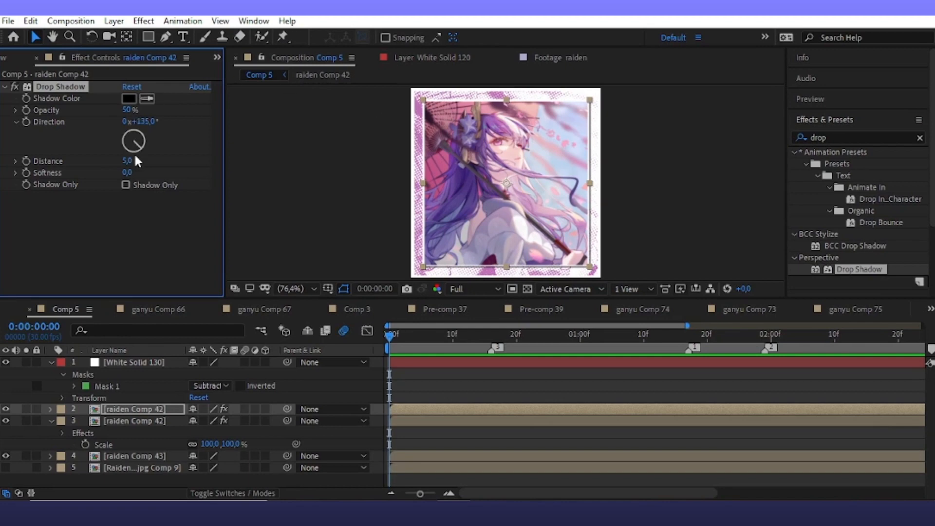
left_click_drag(129, 162, 129, 185)
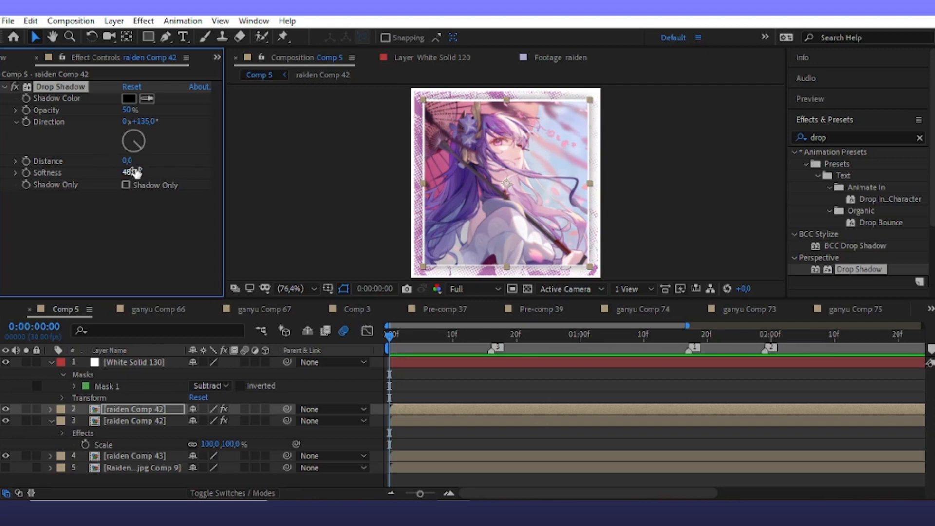
- Collapse the expanded properties of the white solid and the lower raiden Comp 42 layer
left_click(75, 362)
left_click(61, 362)
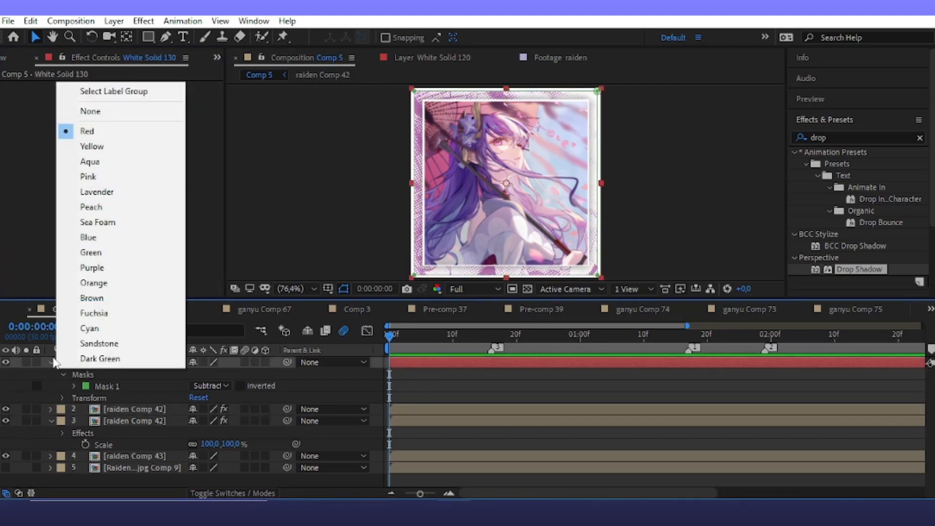
left_click(53, 363)
left_click(50, 362)
left_click(50, 386)
left_click(490, 449)
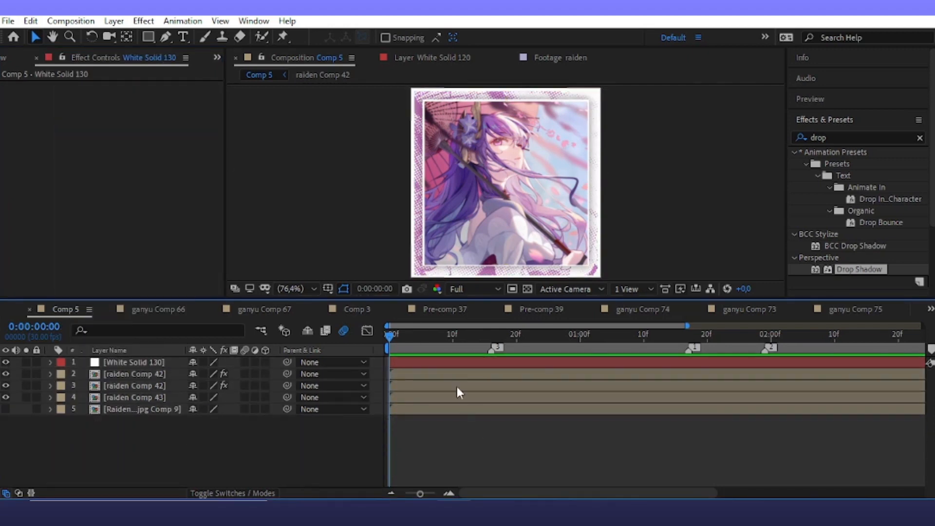
left_click(405, 375)
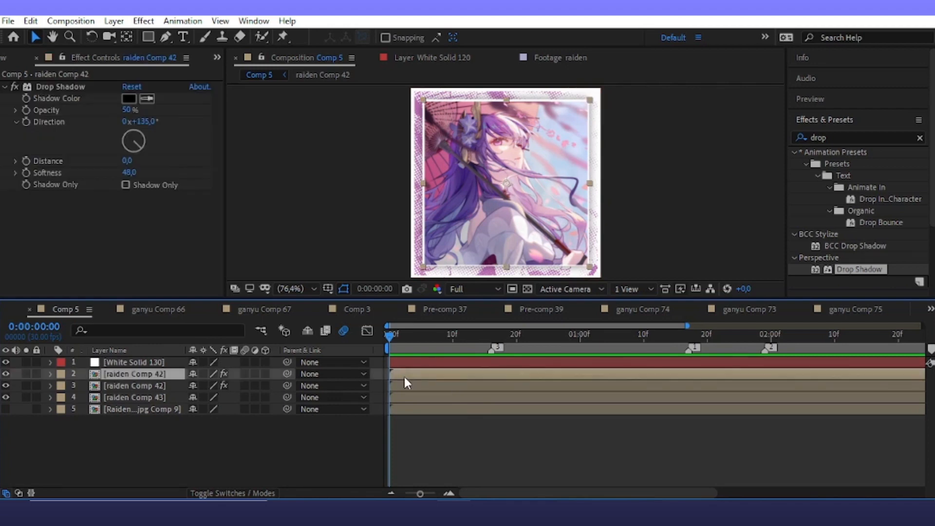
left_click(419, 362)
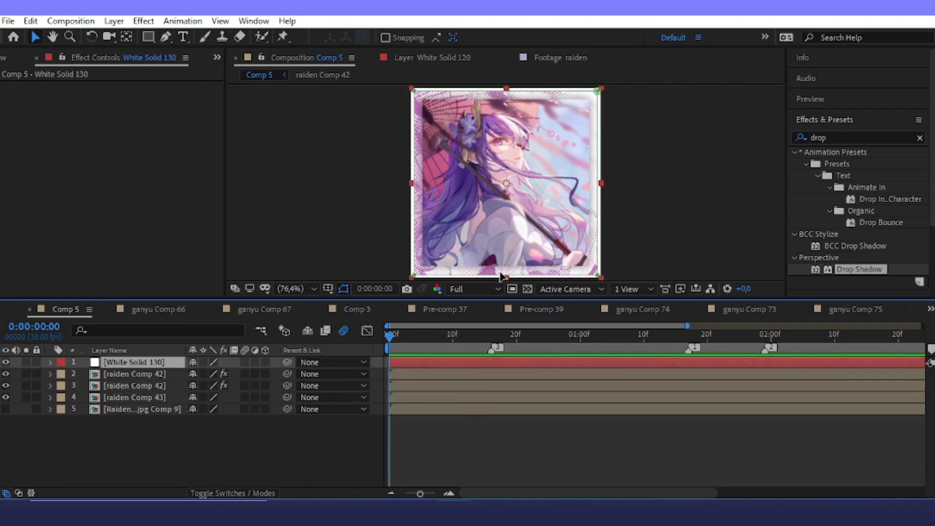
left_click(526, 427)
left_click_drag(66, 365, 112, 380)
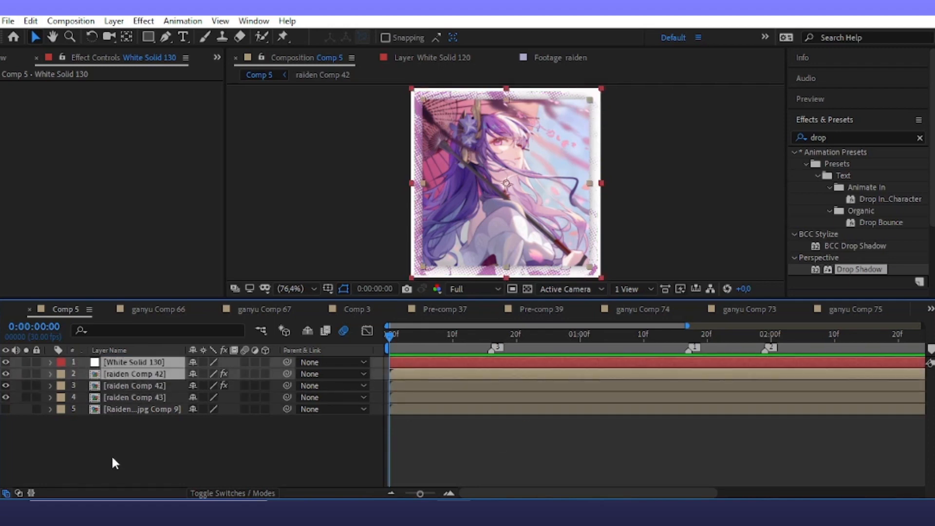
left_click(111, 456)
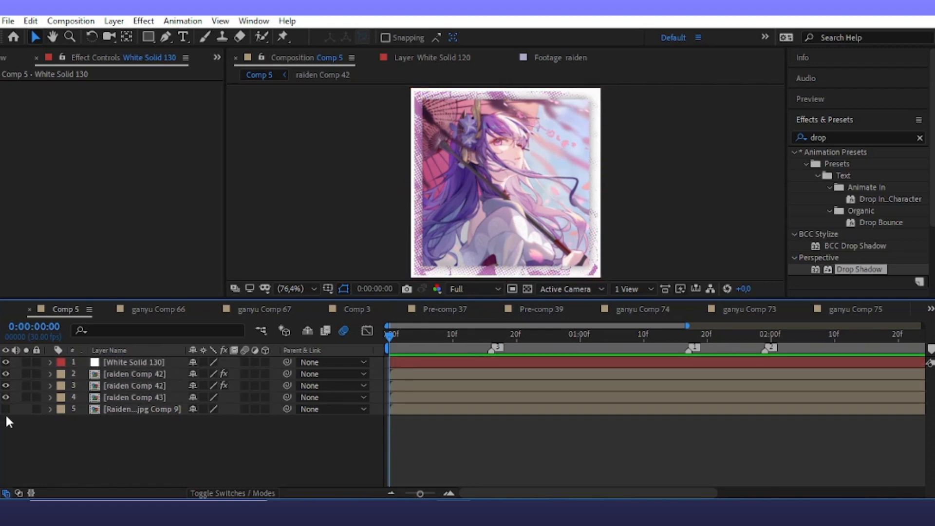
- Hide the white solid and both raiden Comp 42 layers to check the image beneath, and show them again
left_click(6, 363)
left_click(7, 373)
left_click(6, 386)
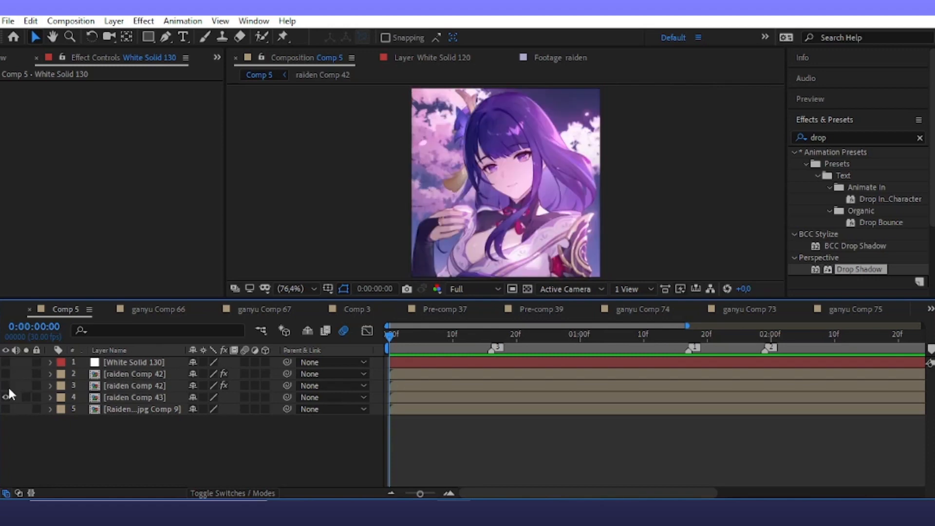
left_click_drag(7, 386, 7, 363)
- Pre-compose the white solid together with both raiden Comp 42 layers
left_click_drag(80, 362, 93, 387)
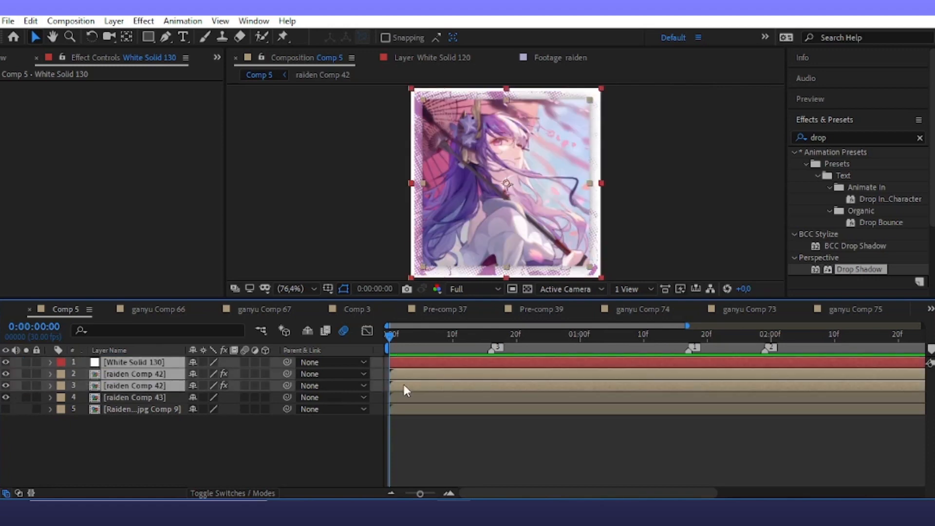
right_click(460, 385)
left_click(533, 441)
left_click(528, 330)
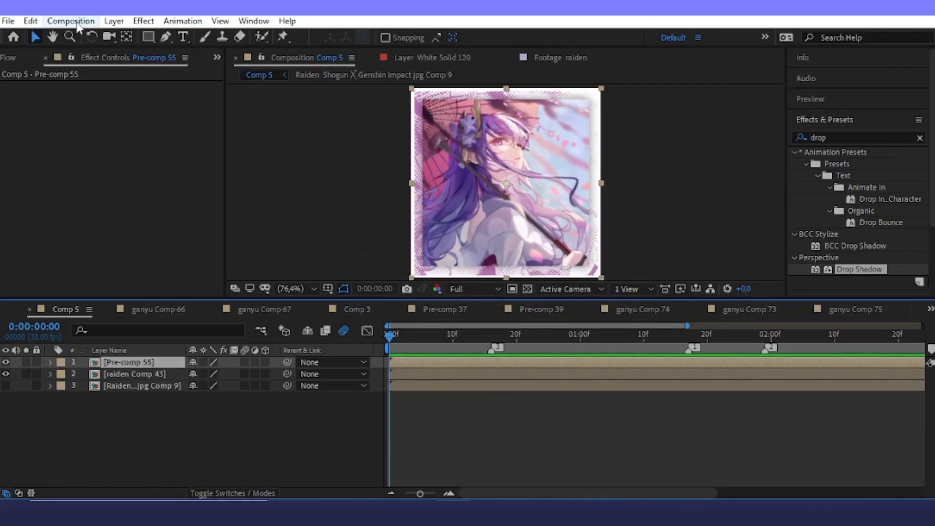
- Add a null object and parent the new pre-comp to it, with motion blur enabled on both layers
left_click(113, 21)
mouse_move(141, 36)
left_click(414, 98)
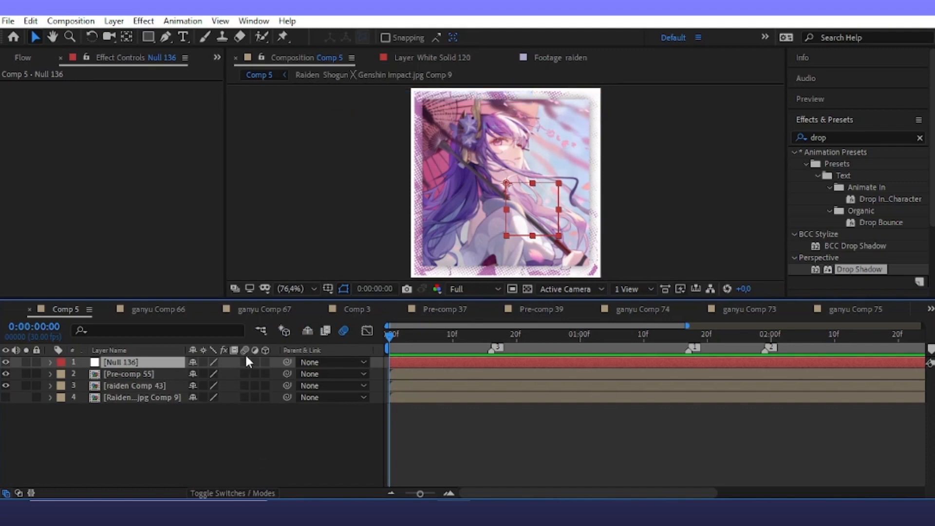
left_click_drag(287, 374, 142, 362)
- Add a 100% scale keyframe to the pre-comp layer and move it to just before the 01:10f mark
left_click(143, 373)
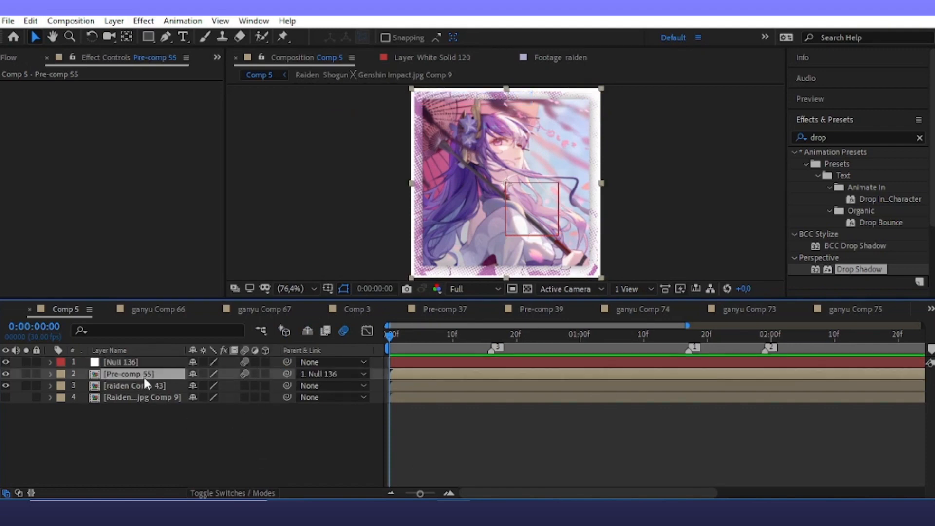
key("s")
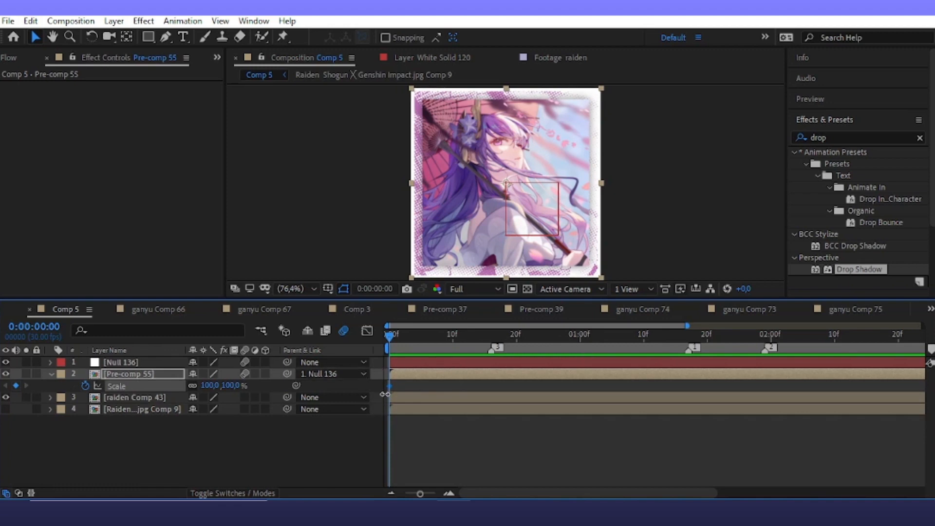
left_click_drag(388, 385, 635, 384)
left_click(545, 445)
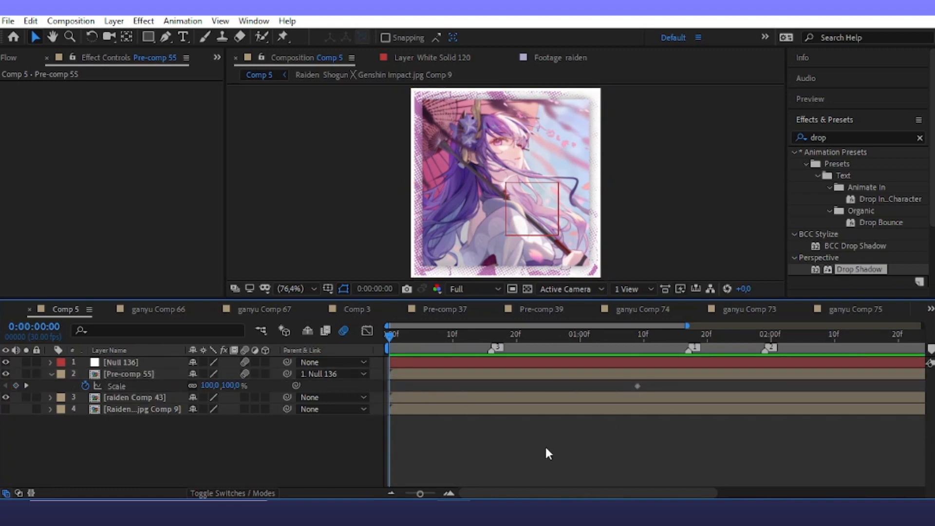
- Keyframe the pre-comp's scale at 445% on the first frame and apply Easy Ease to both scale keyframes for value-graph editing
left_click_drag(207, 387, 461, 395)
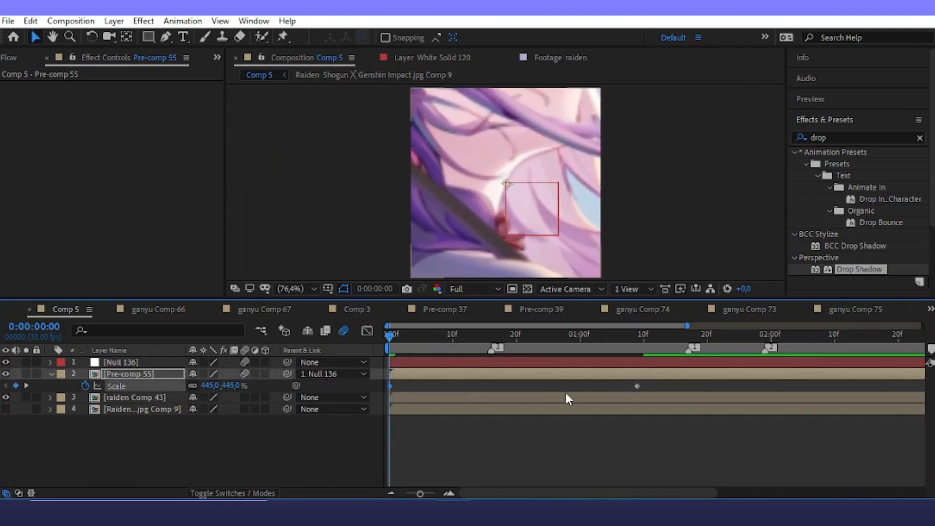
left_click_drag(611, 337, 355, 413)
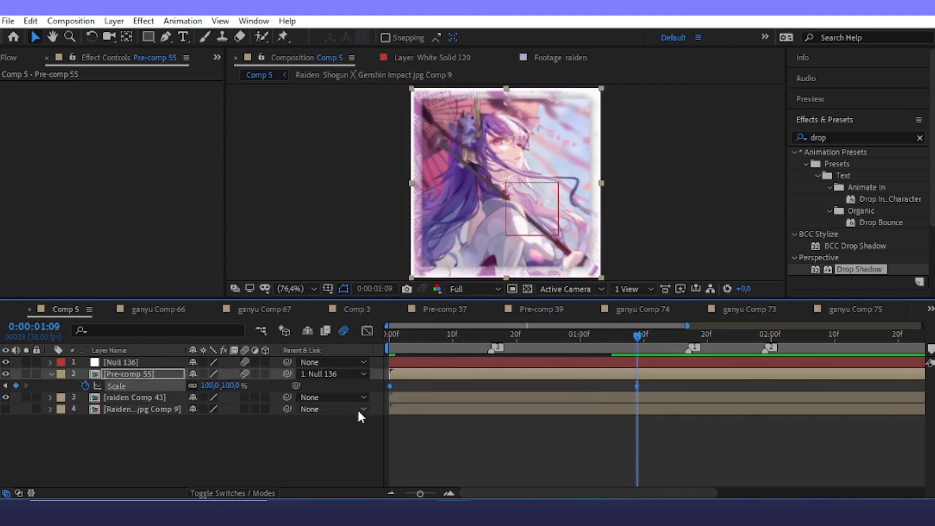
key("F9")
left_click(364, 334)
right_click(554, 397)
left_click(615, 261)
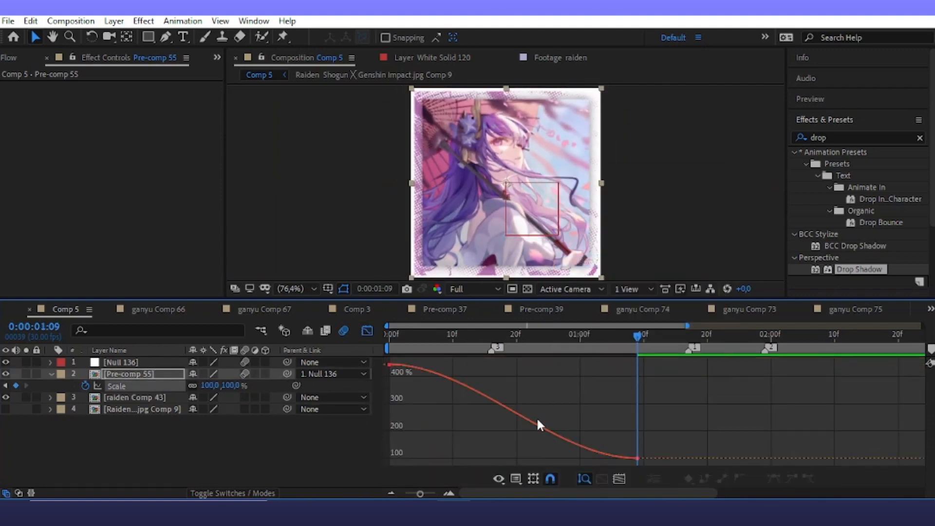
- Reshape the pre-comp's scale curve into a steep early drop with a long flat finish, and move its end keyframe slightly before 01:00f
left_click(536, 430)
left_click_drag(472, 364, 328, 445)
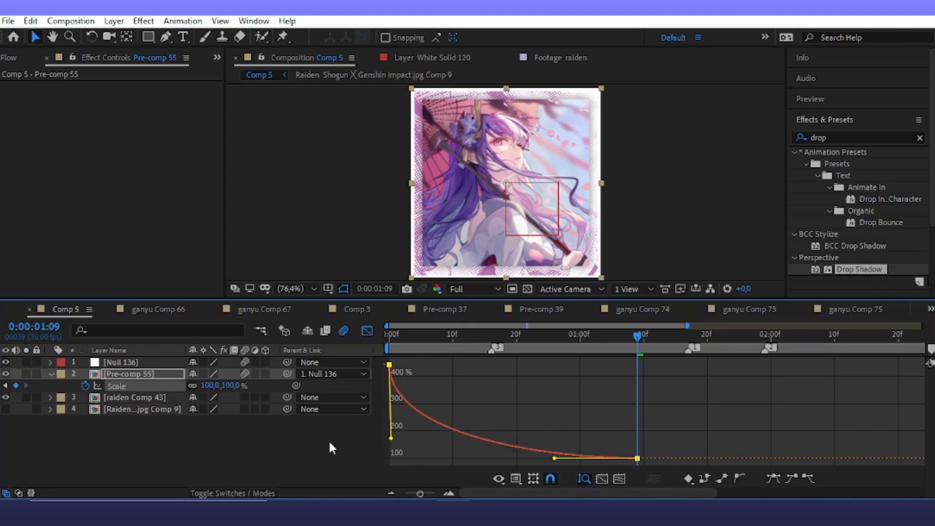
left_click_drag(555, 458, 406, 459)
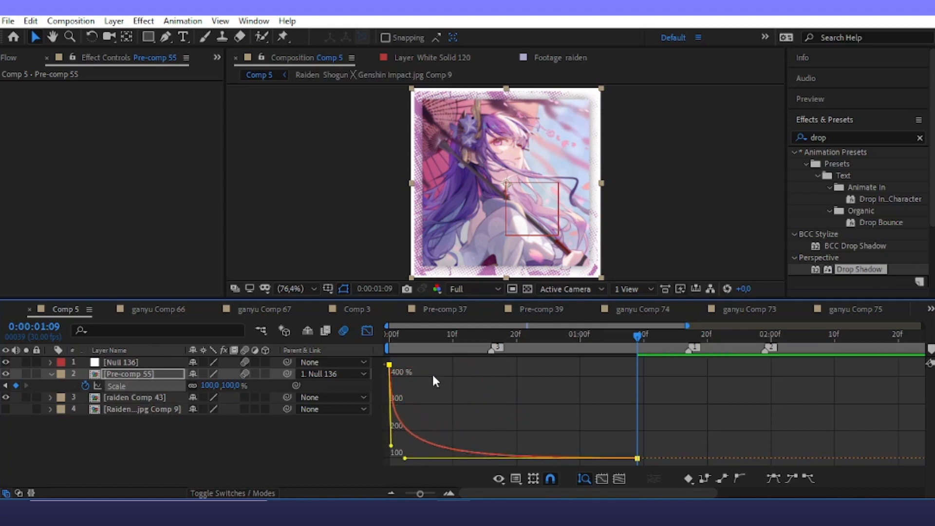
key("space")
key("shift+F3")
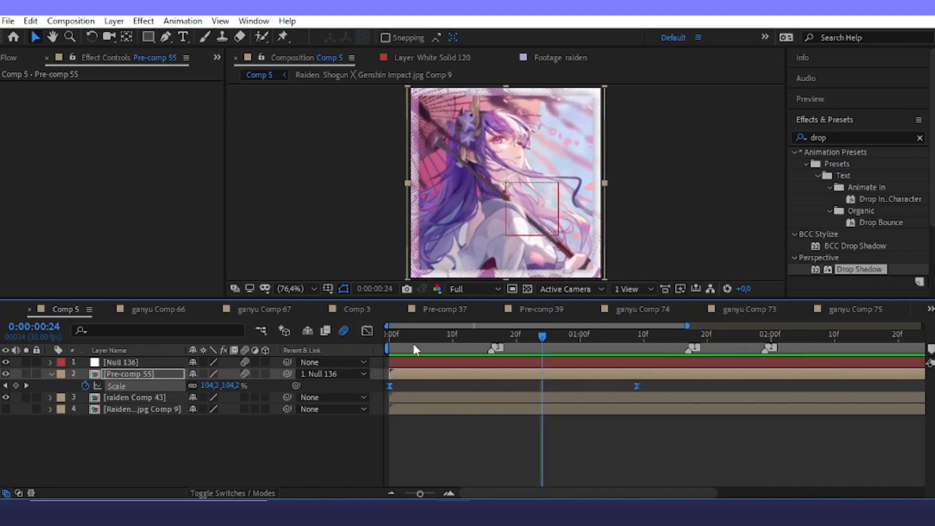
left_click_drag(637, 386, 554, 386)
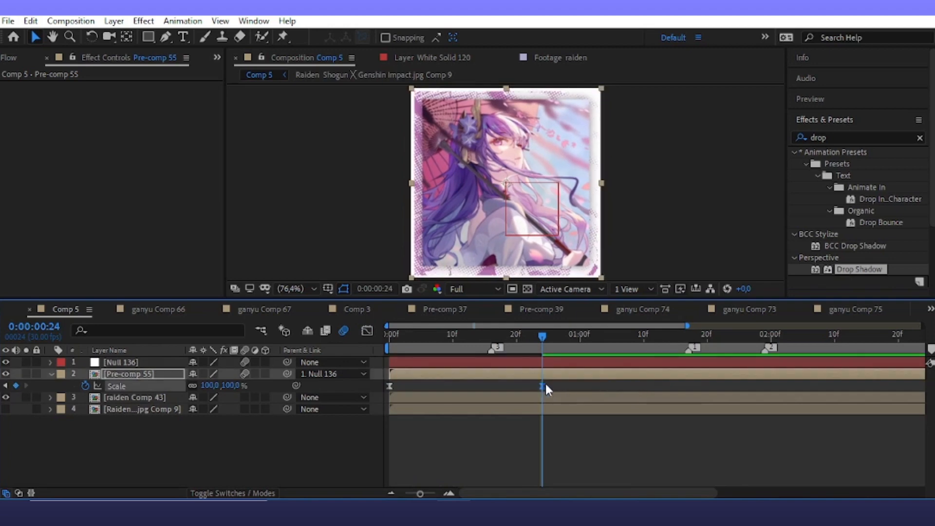
left_click(112, 22)
mouse_move(129, 35)
left_click(370, 96)
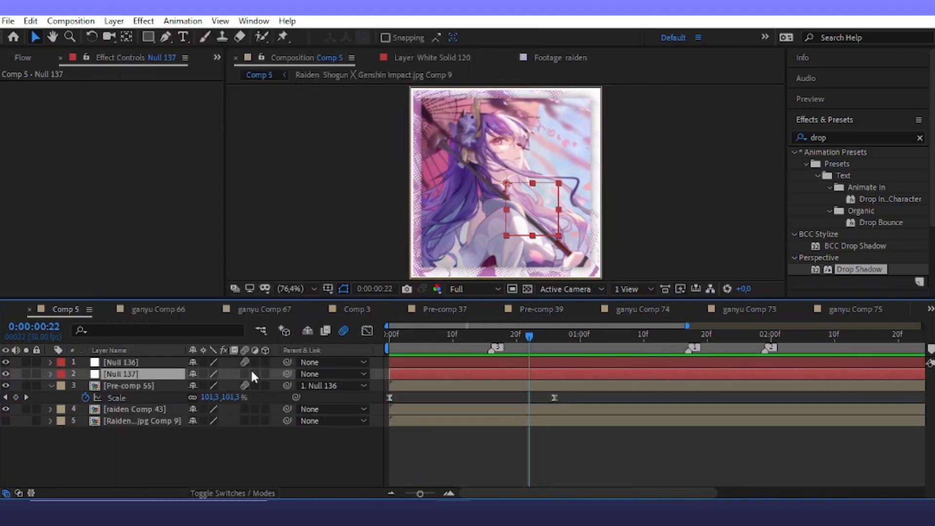
key("Delete")
- Add starting position, scale and rotation keyframes to the null at frame 12
left_click(433, 364)
left_click_drag(433, 337, 466, 374)
key("s")
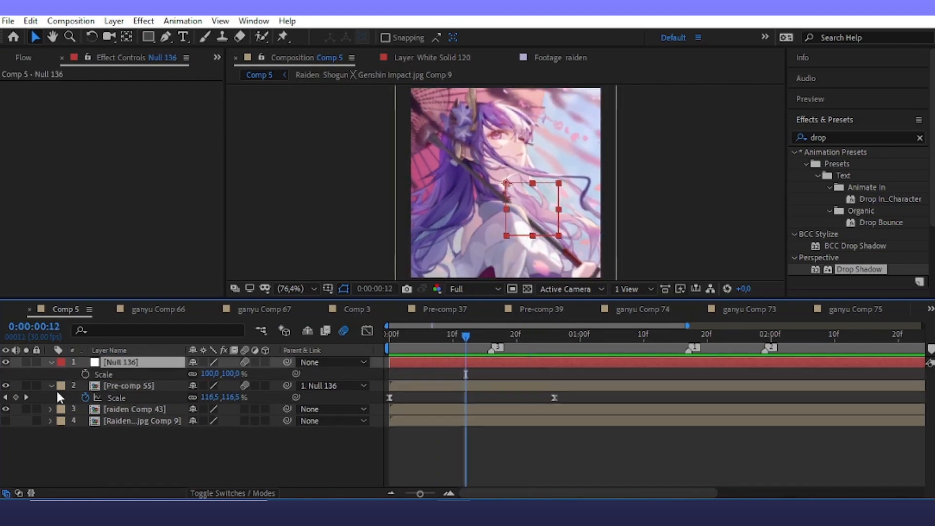
key("p")
left_click(86, 374)
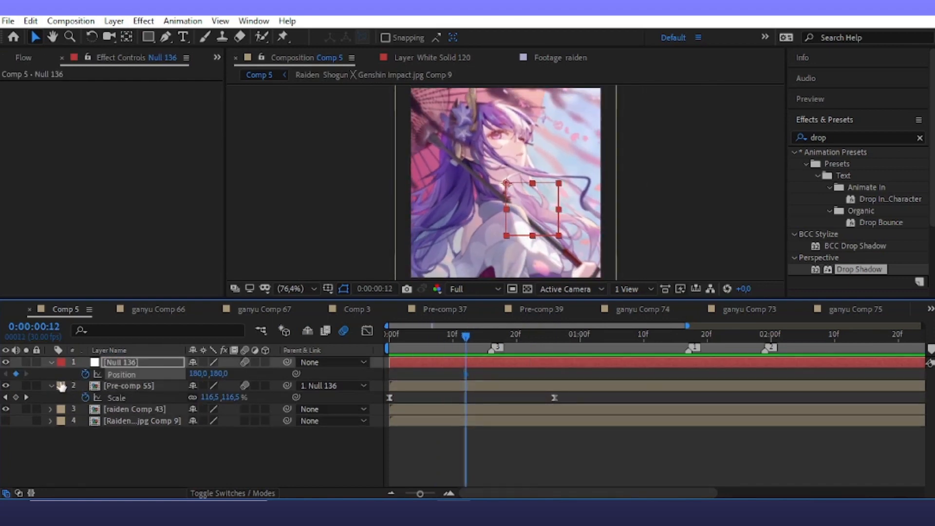
key("u")
key("u")
- At the 01:10f mark, set the null's position to 180, 337, its scale to 45% and its rotation to 138°
left_click(643, 338)
left_click(302, 463)
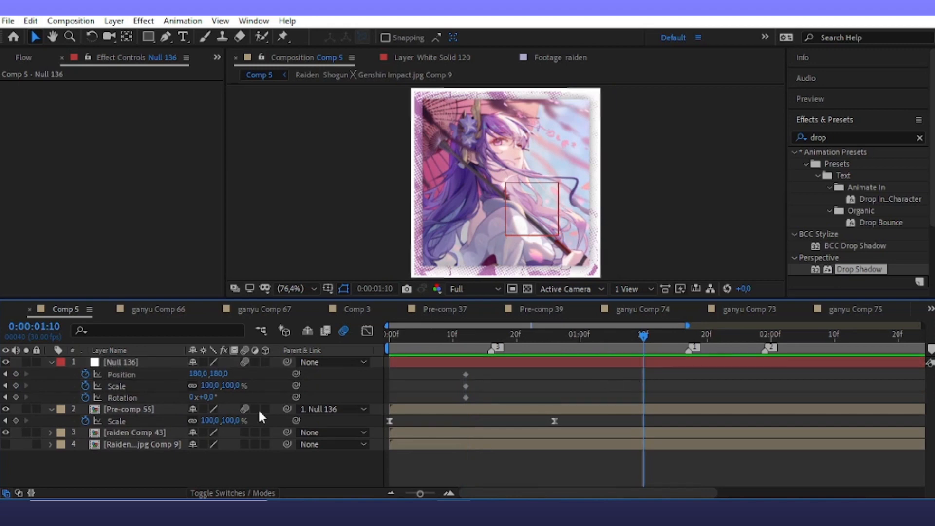
left_click_drag(234, 388, 335, 398)
left_click_drag(219, 374, 319, 387)
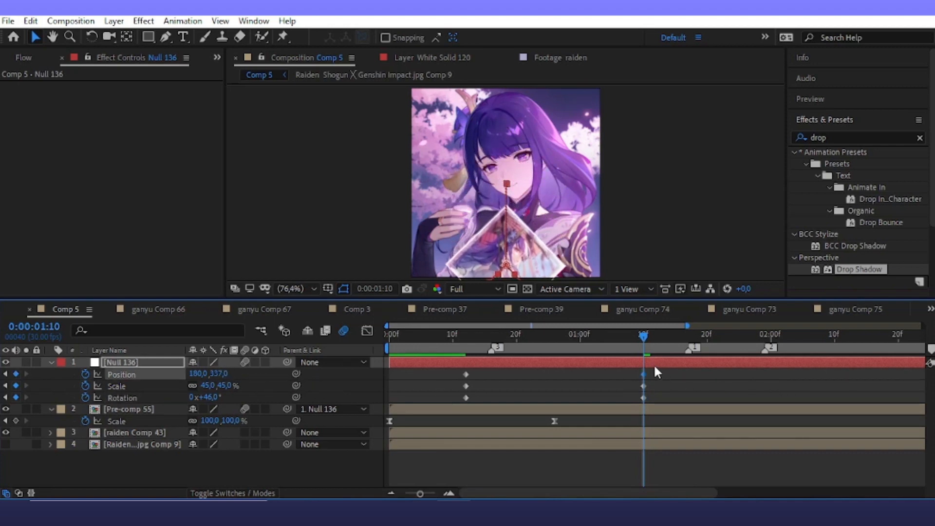
left_click_drag(643, 364, 644, 411)
left_click_drag(216, 396, 280, 398)
- Apply Easy Ease to all of the null's position, scale and rotation keyframes and show their speed graph
left_click_drag(645, 336, 542, 351)
left_click_drag(658, 370, 459, 403)
key("F9")
left_click(368, 330)
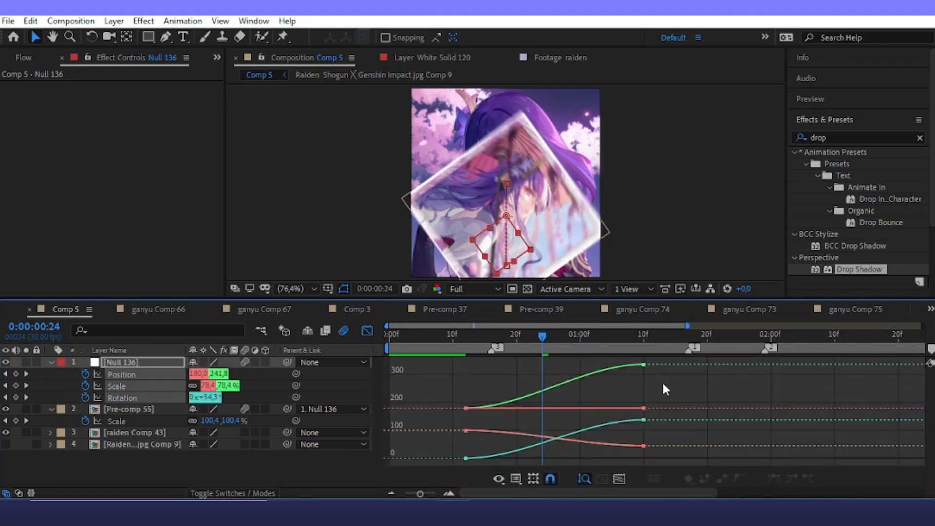
right_click(613, 391)
left_click(668, 268)
- Lengthen the easing on both sides of the null's speed curves to form a sharp central peak, and preview the motion
left_click_drag(680, 400, 423, 458)
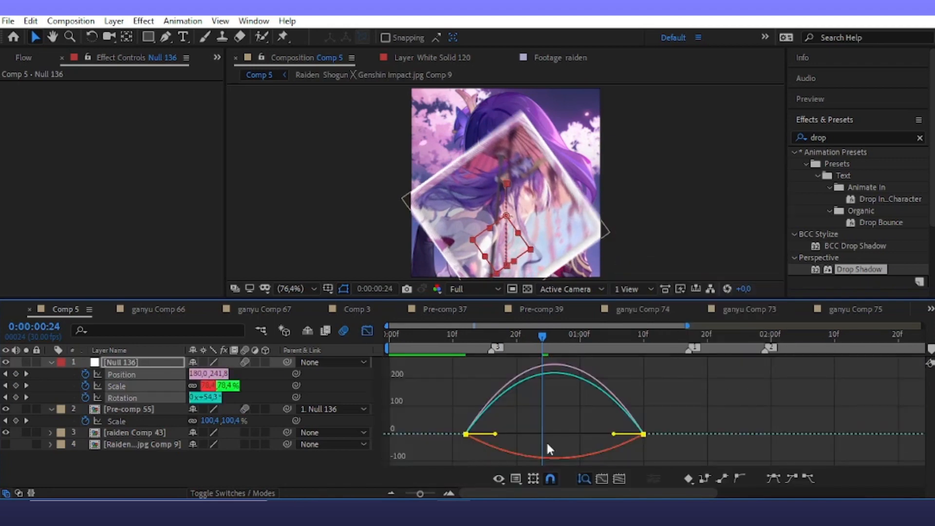
left_click_drag(495, 434, 542, 433)
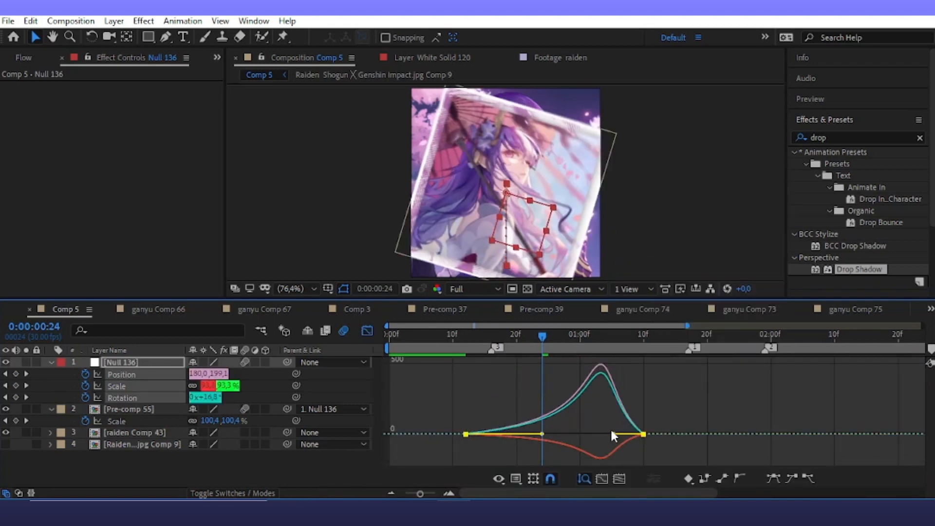
mouse_move(610, 429)
left_mouse_down()
mouse_move(580, 432)
mouse_move(584, 451)
mouse_move(570, 430)
left_mouse_up()
left_click_drag(542, 336, 327, 376)
key("space")
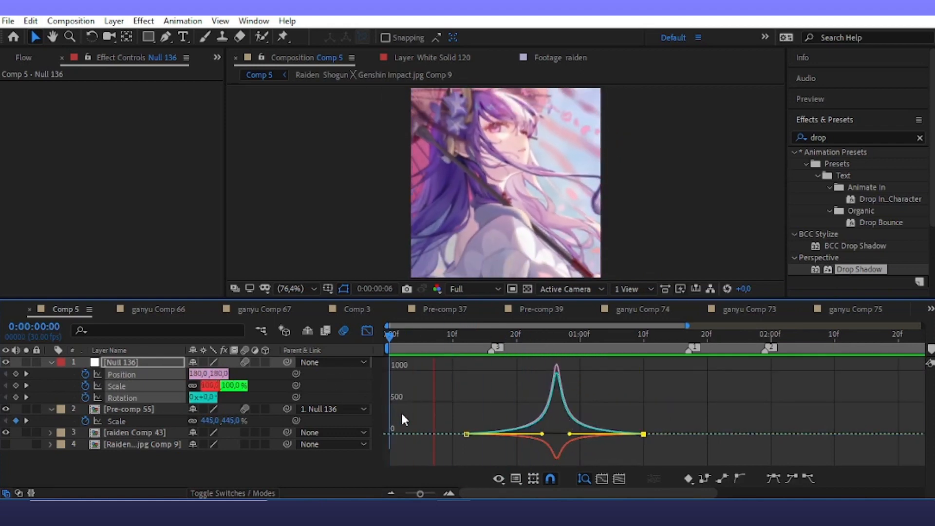
left_click(367, 331)
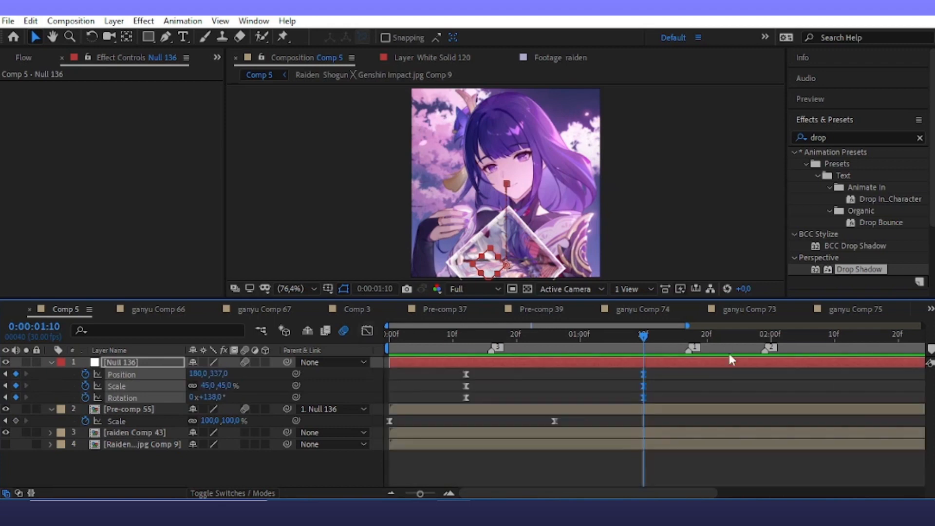
- Inside Pre-comp 55, set the scale of the upper raiden Comp 42 layer to 83%
double_click(548, 409)
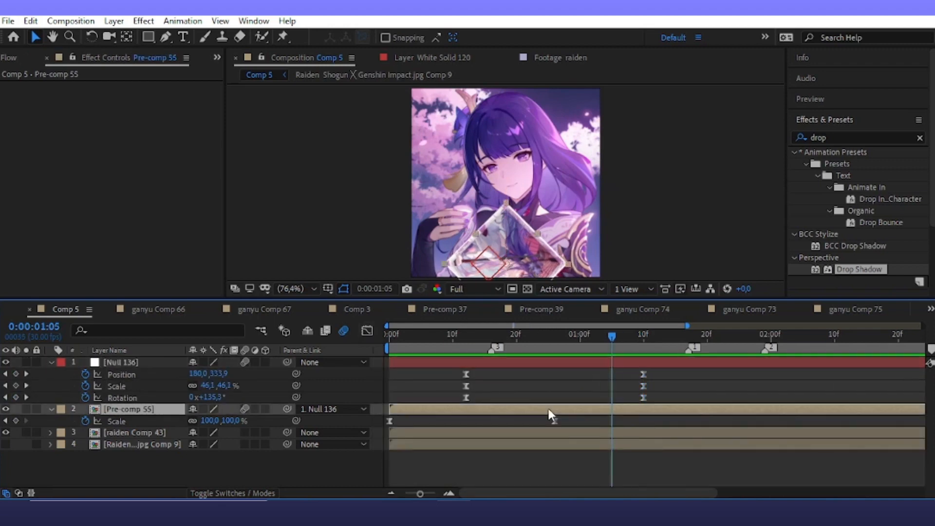
left_click(480, 224)
left_click(438, 411)
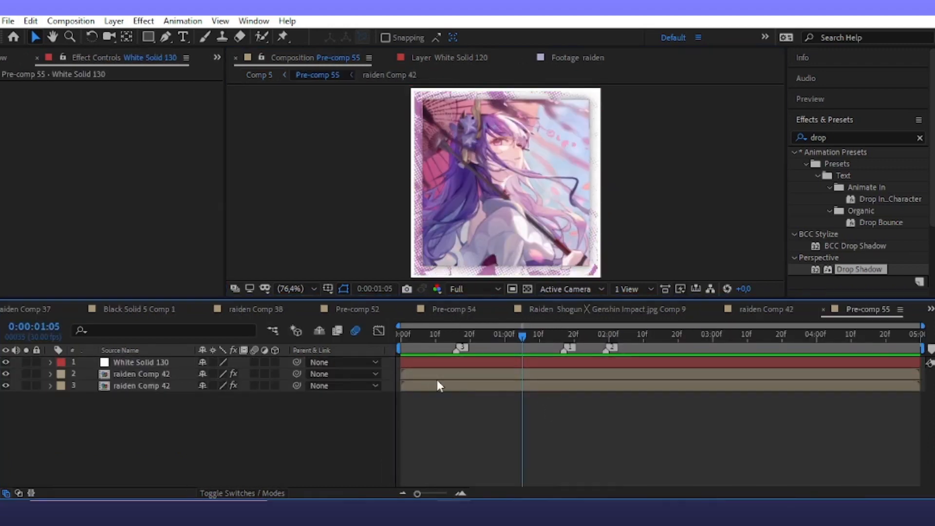
left_click(424, 378)
key("s")
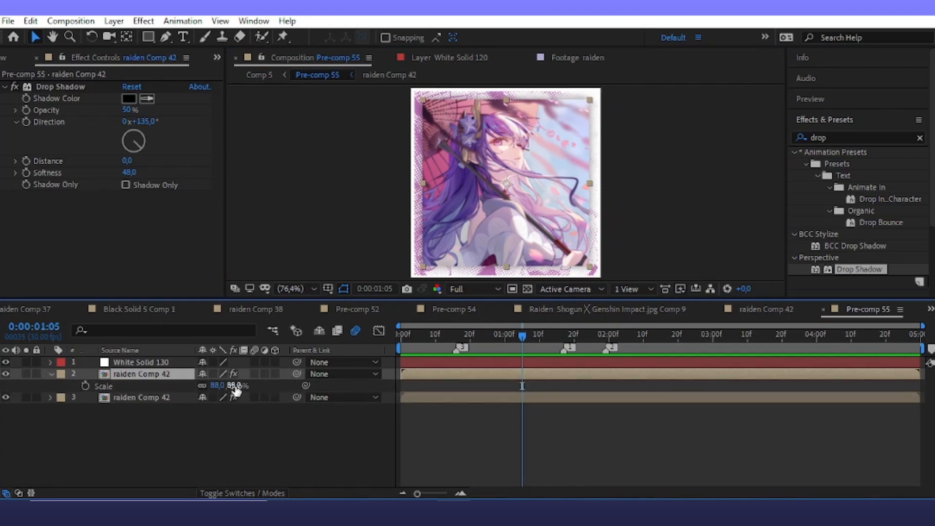
left_click(235, 385)
type("76")
left_click(500, 458)
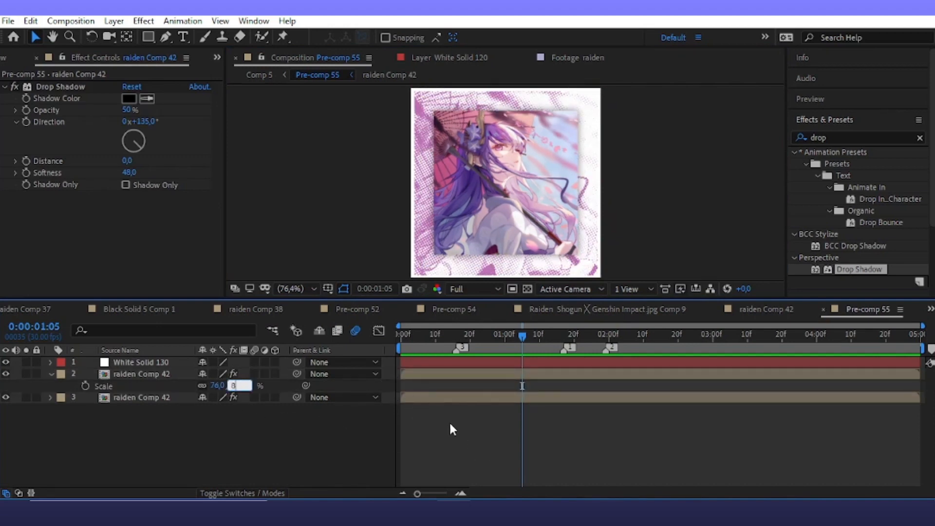
type("80")
left_click(687, 435)
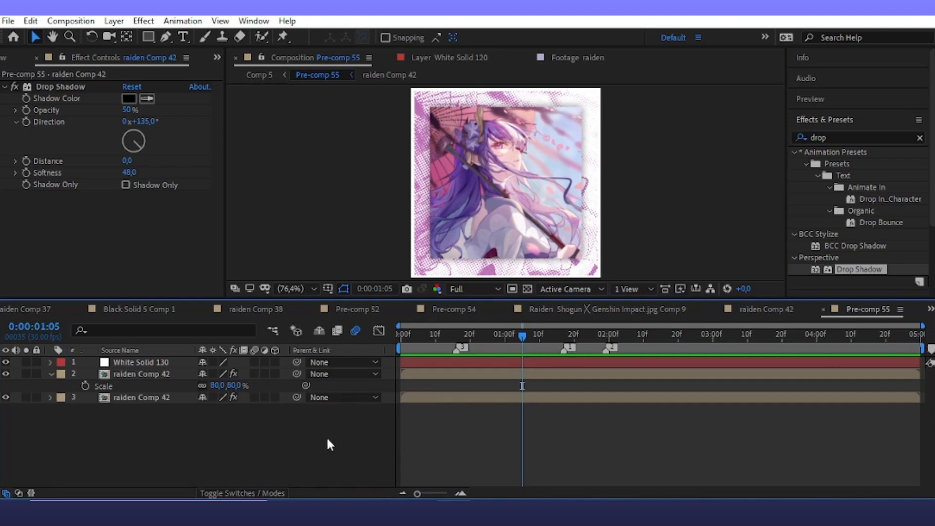
left_click(237, 385)
type("83")
left_click(727, 451)
- Return to Comp 5, place the Raiden Shogun jpg Comp 9 layer above raiden Comp 43 and make it visible
left_click(931, 310)
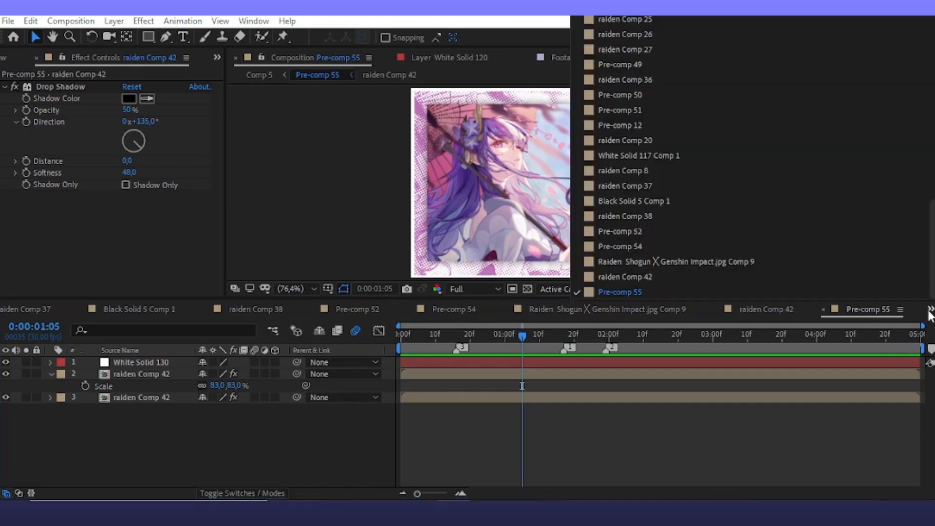
scroll(624, 50, "up", 15)
left_click(625, 55)
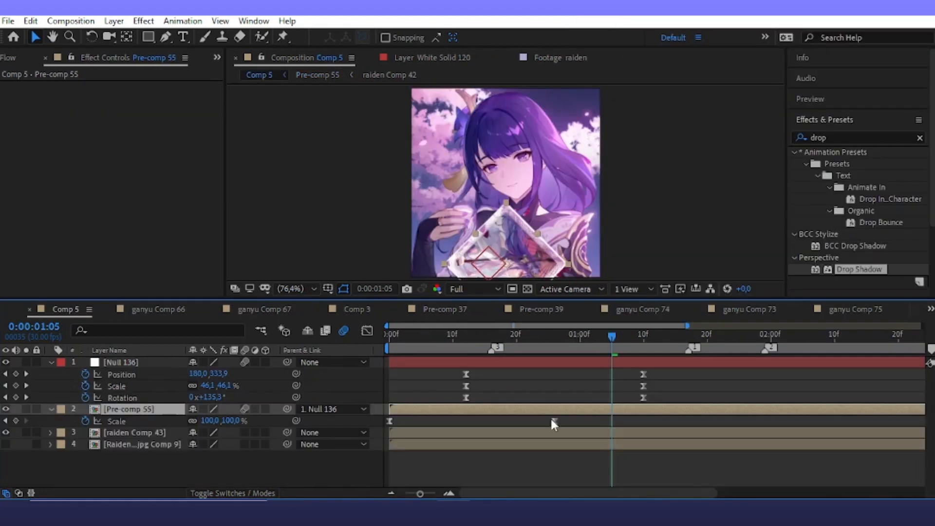
left_click(580, 398)
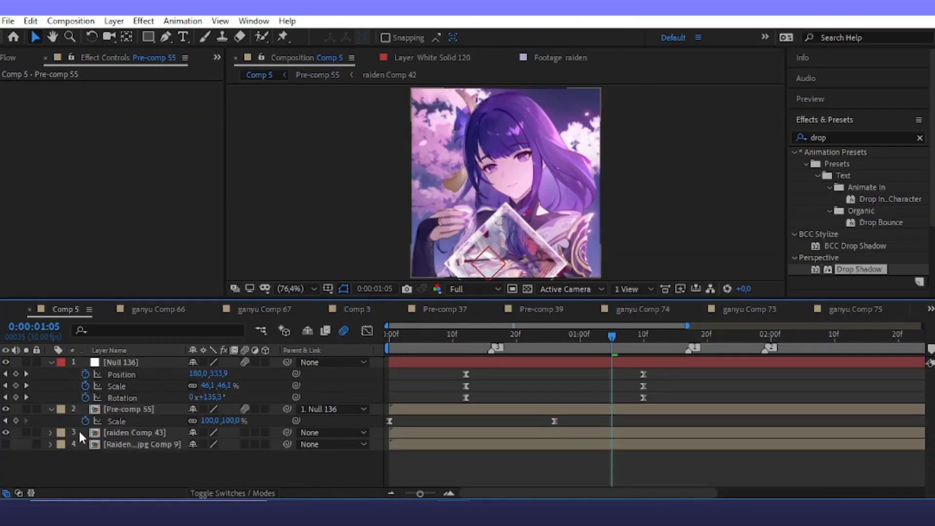
mouse_move(78, 433)
left_mouse_down()
mouse_move(119, 455)
mouse_move(73, 450)
left_mouse_up()
left_click(103, 434)
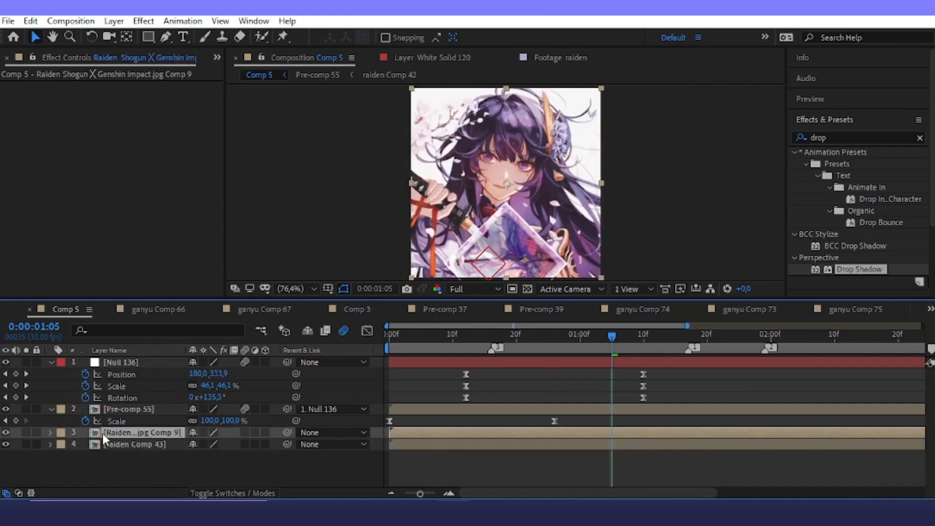
- Apply the Tint effect to the Raiden Shogun jpg Comp 9 layer and save the project
left_click(840, 138)
type("y")
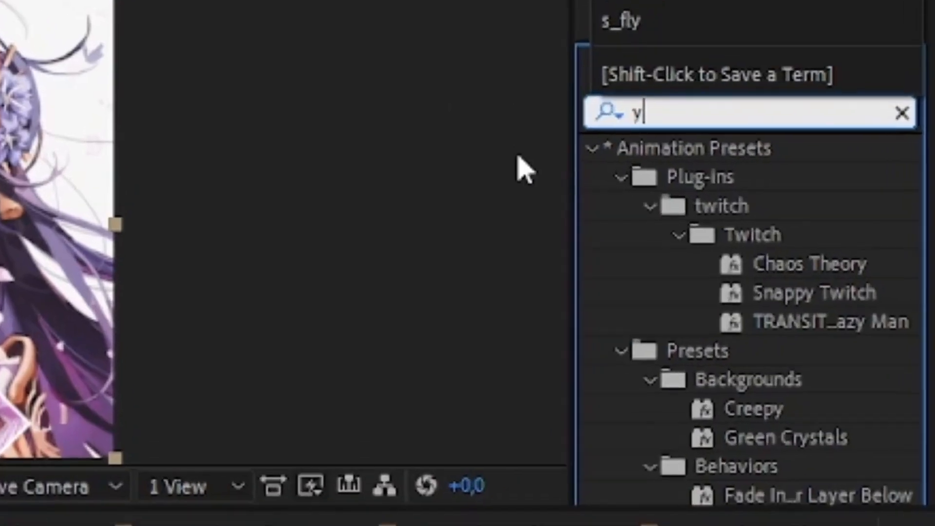
key("BackSpace")
type("tint")
left_click(703, 288)
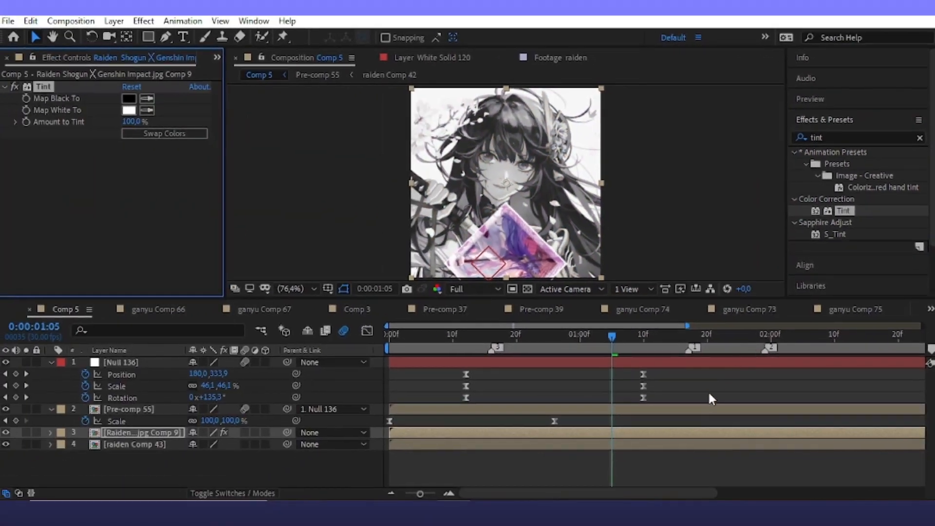
key("ctrl+s")
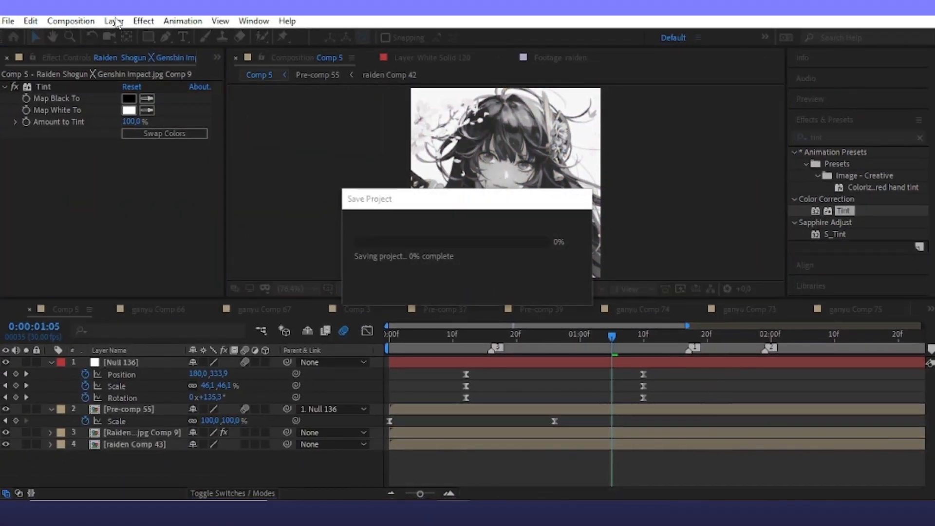
- Create a white solid at the top of Comp 5 and apply the S_WipeCircle effect to it
left_click(7, 4)
mouse_move(24, 25)
left_click(351, 52)
left_click(494, 340)
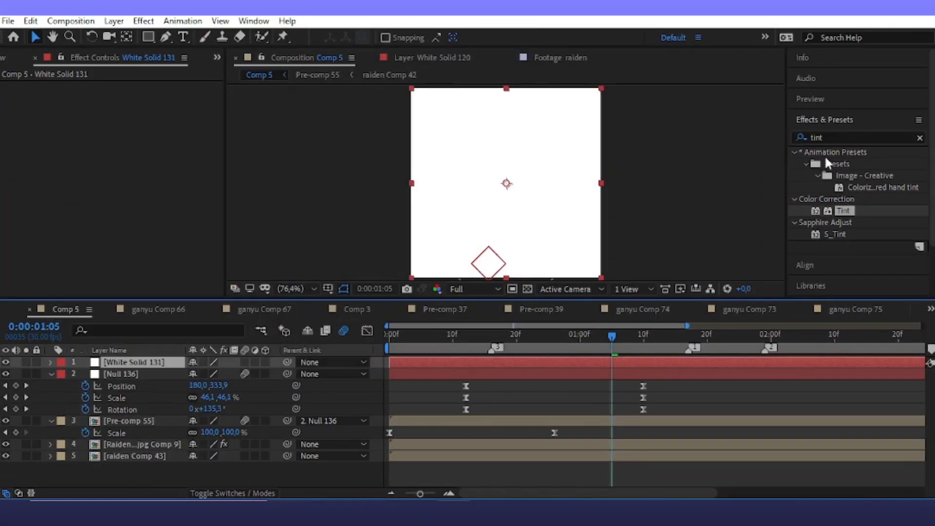
left_click(788, 139)
type("wipecir")
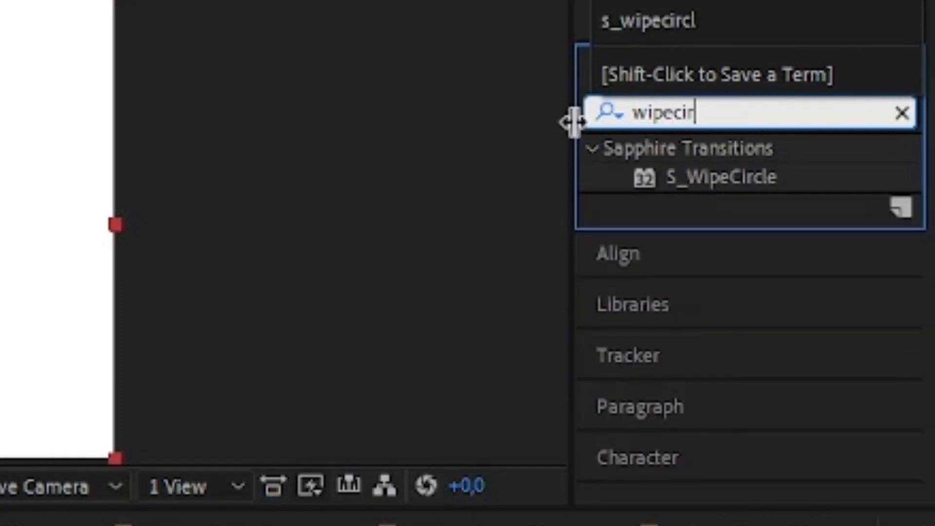
double_click(768, 176)
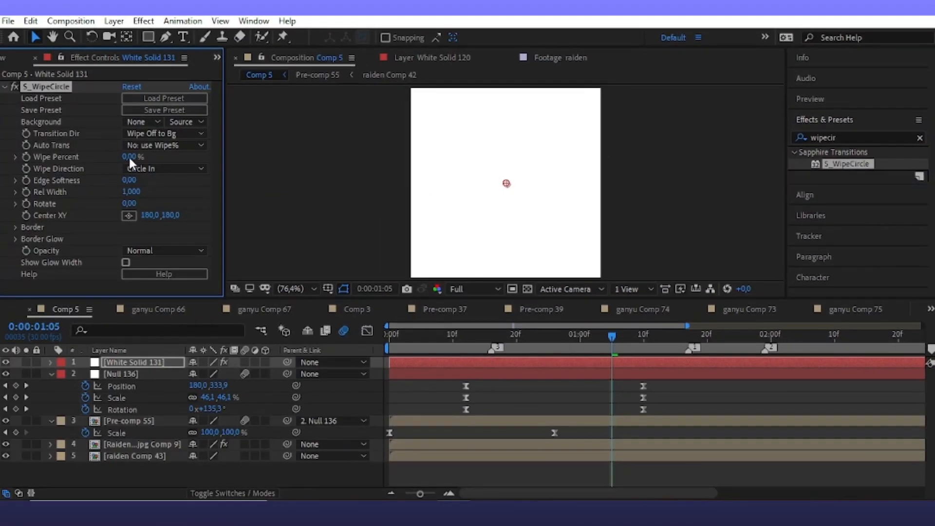
- Keyframe the solid's Wipe Percent at 0% on frame 12 and 100% at the 01:05 playhead position
left_click_drag(129, 156, 166, 170)
key("u")
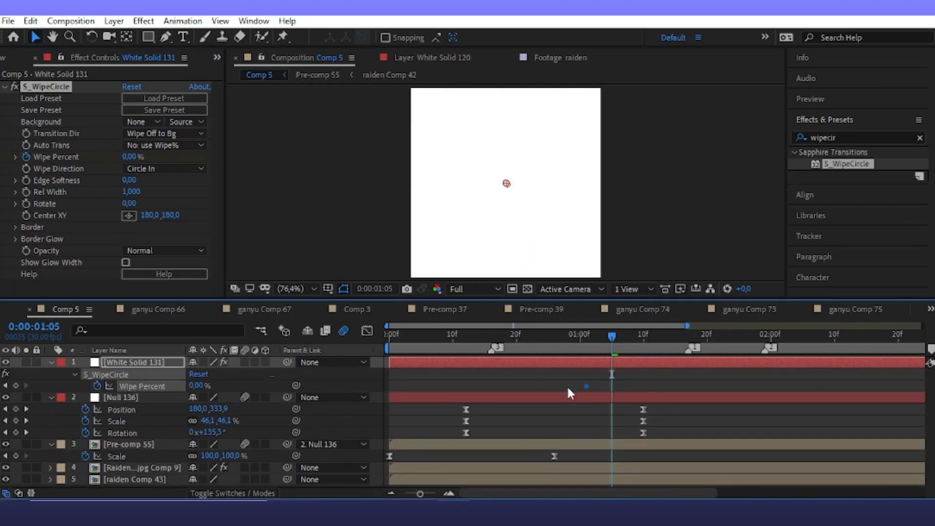
left_click_drag(130, 157, 710, 359)
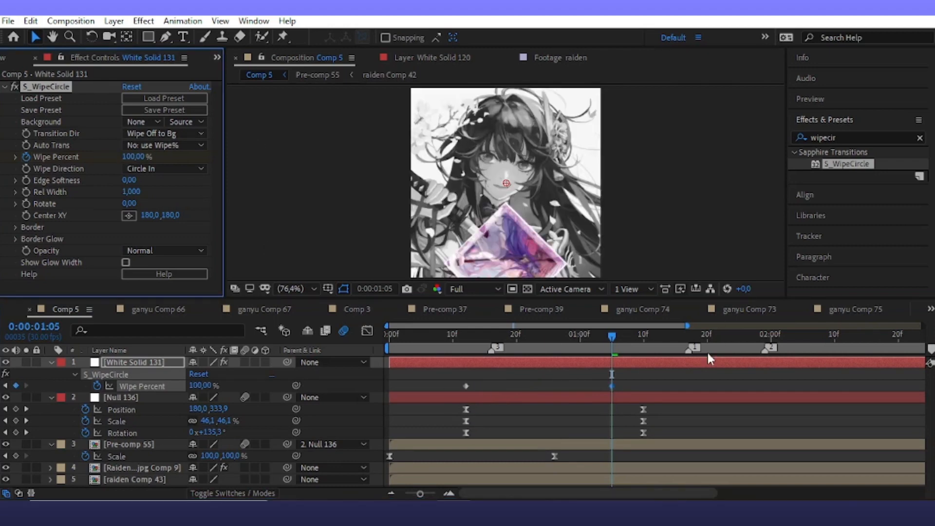
- Move the 100% Wipe Percent keyframe to 01:10f, apply Easy Ease to both wipe keyframes and show their speed graph
left_click_drag(617, 385, 448, 386)
key("F9")
key("shift+F3")
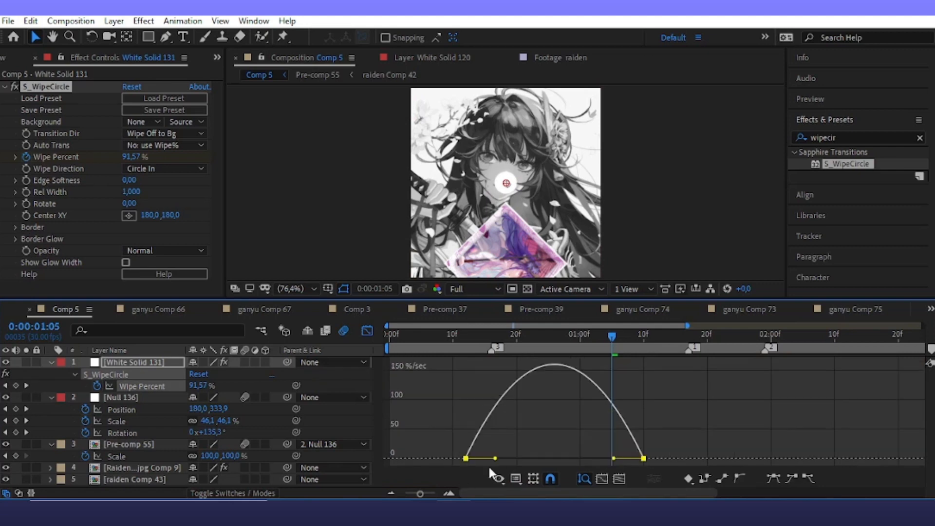
- Steepen the white solid's Wipe Percent speed curve by lengthening the ease handles, and return to the layer bar view at frame 27
left_click_drag(508, 461, 584, 459)
left_click_drag(464, 442, 548, 458)
left_click_drag(613, 355, 563, 358)
left_click(368, 331)
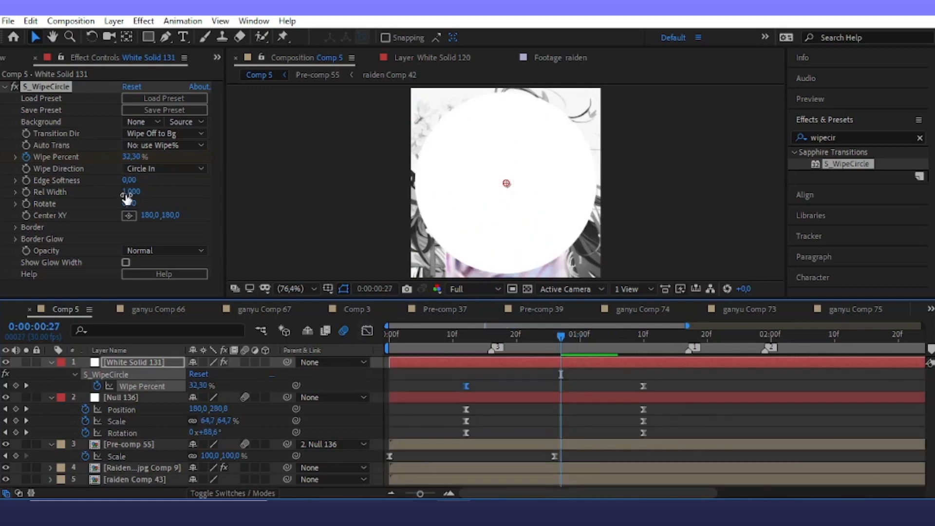
- Lower the circle wipe's Center XY to 180, 325 and move the white solid below the Pre-comp 55 layer
left_click_drag(166, 222, 287, 229)
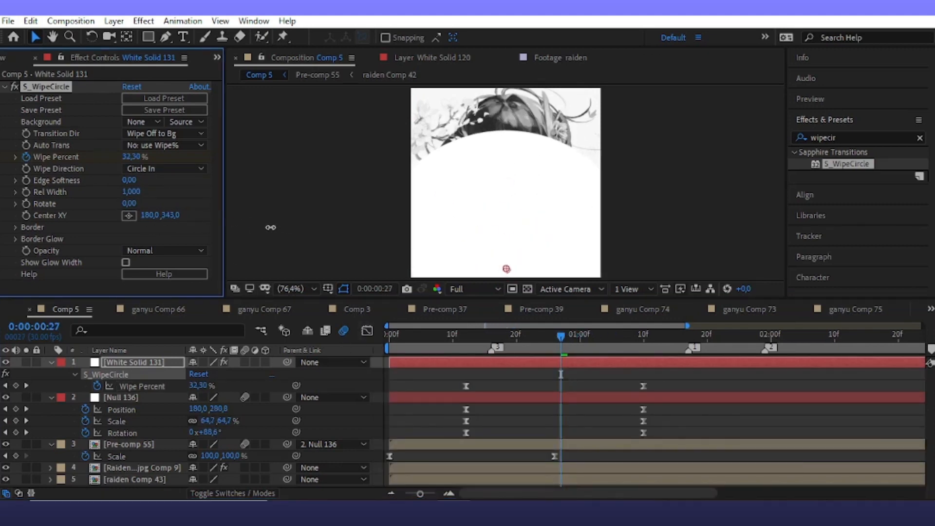
left_click(159, 365)
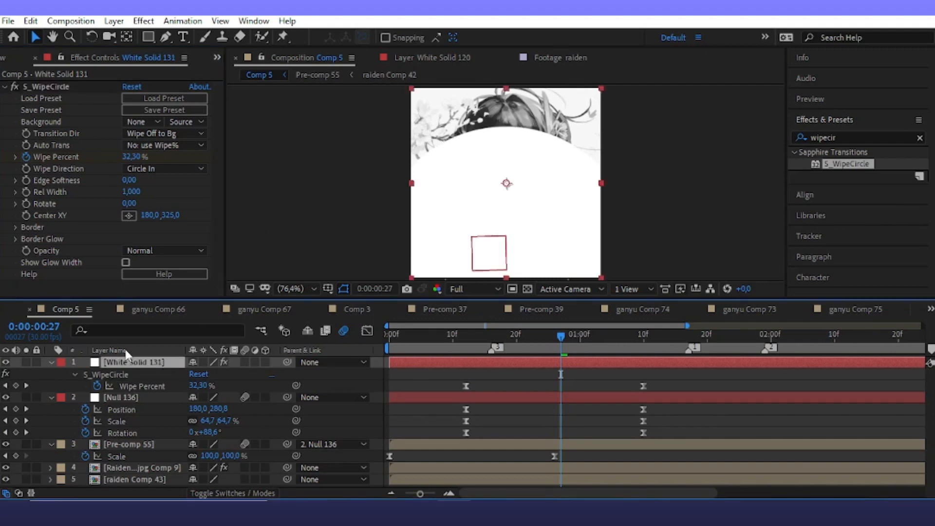
left_click_drag(127, 363, 133, 456)
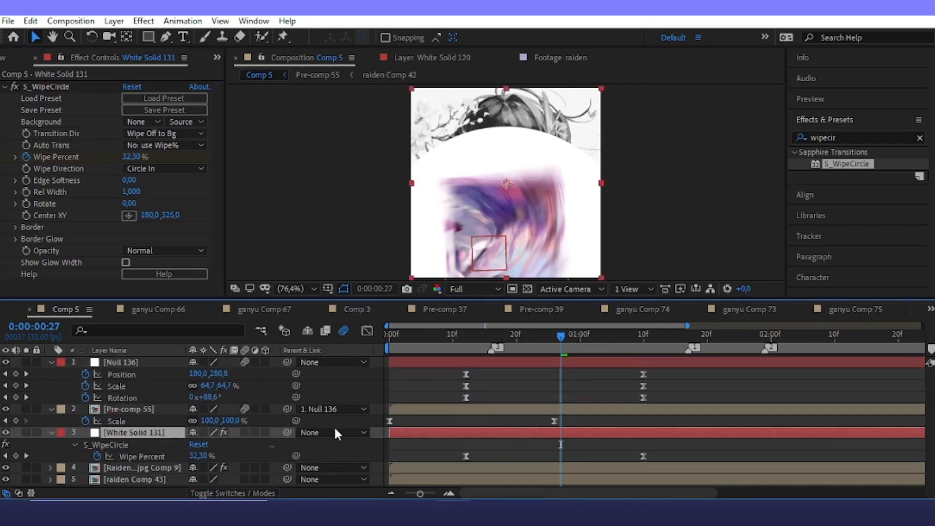
- Preview the wipe and set the white solid's wipe Center XY to 180, 267 at frame 28
key("space")
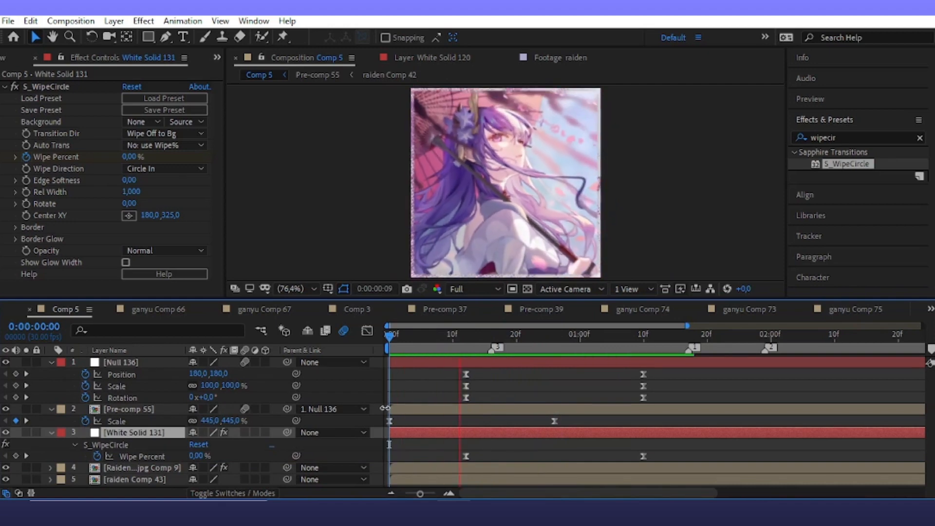
left_click_drag(638, 336, 565, 390)
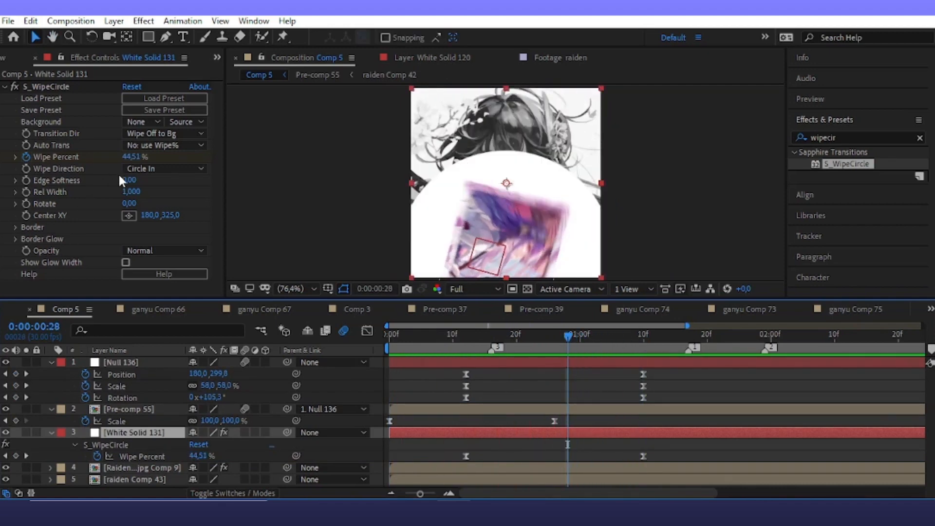
left_click_drag(168, 215, 135, 216)
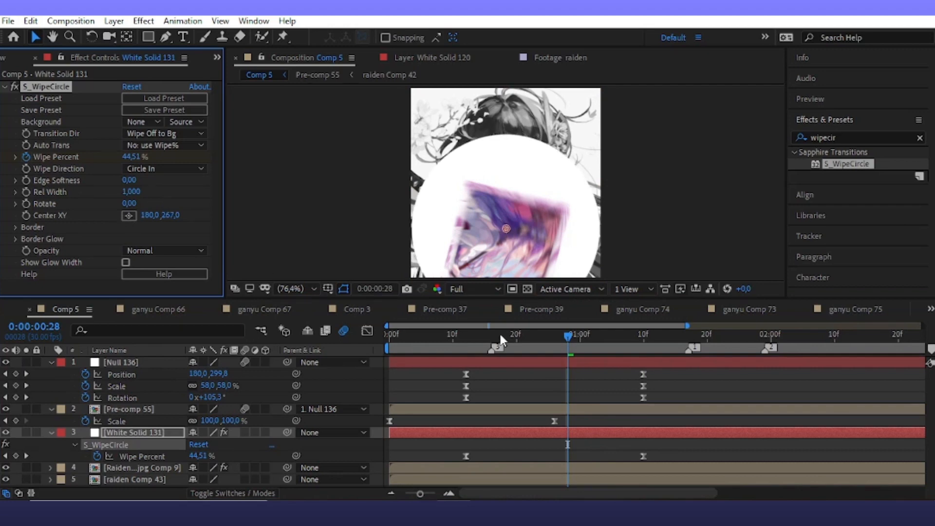
- Preview the animation from the start and shift the white solid's two Wipe Percent keyframes to frame 15 and 01:13
left_click_drag(567, 335, 587, 344)
key("Home")
key("space")
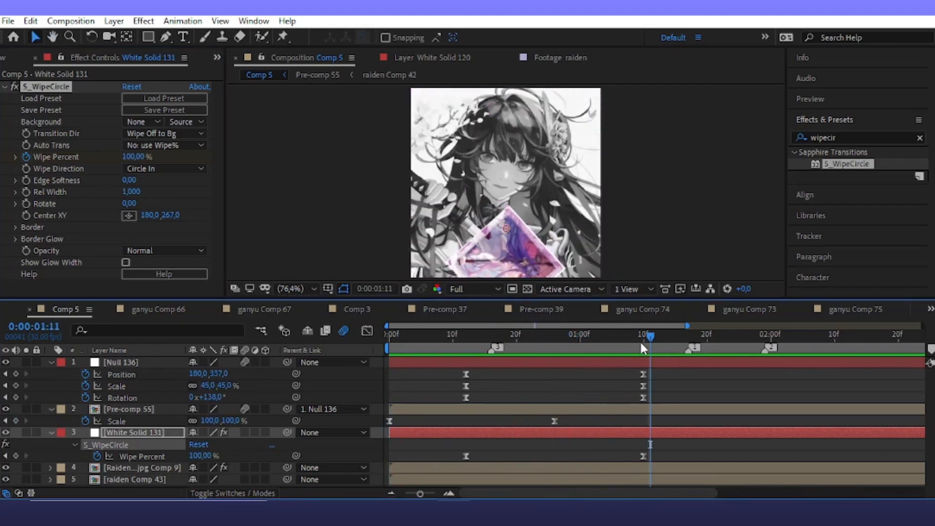
left_click_drag(640, 340, 556, 370)
left_click(642, 407)
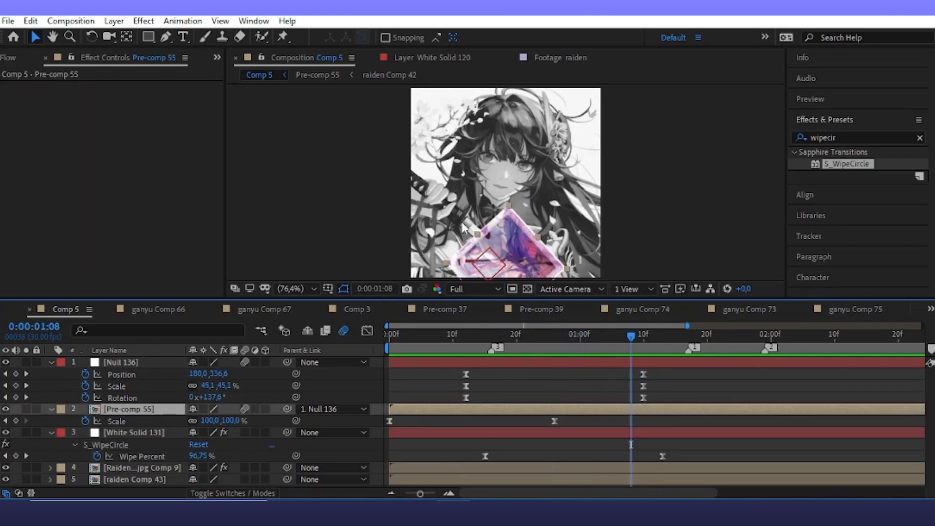
- Create a new null object at the top of Comp 5 and parent Null 136 to it
left_click(546, 379)
left_click(113, 21)
mouse_move(130, 36)
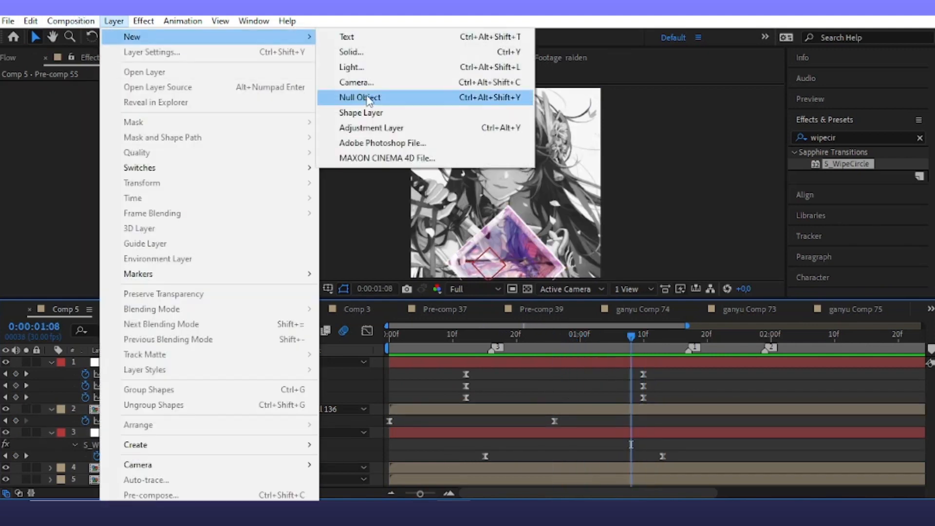
left_click(428, 94)
left_click(663, 348)
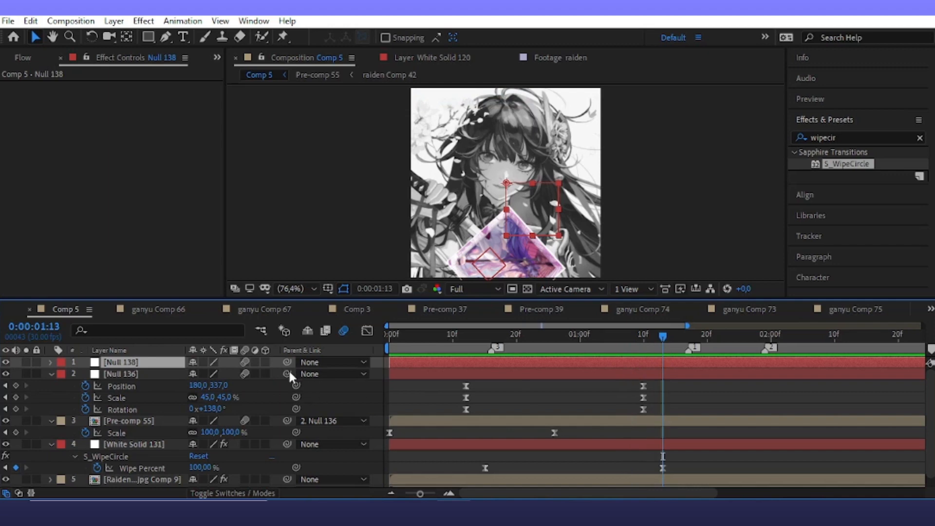
left_click_drag(289, 374, 312, 363)
- Move the new null's anchor point down to the center of the framed image, switch snapping off and save the project
left_click(130, 38)
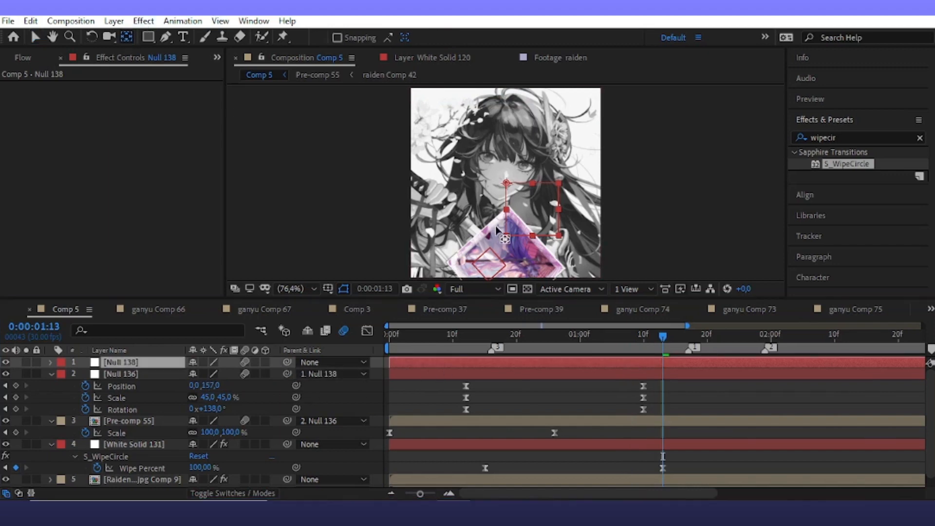
left_click_drag(506, 186, 507, 265)
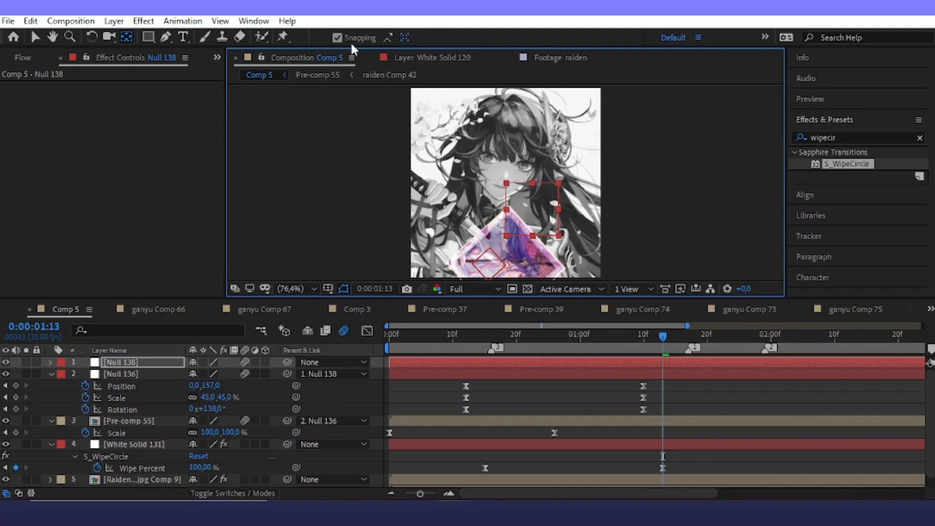
left_click(337, 38)
left_click(35, 37)
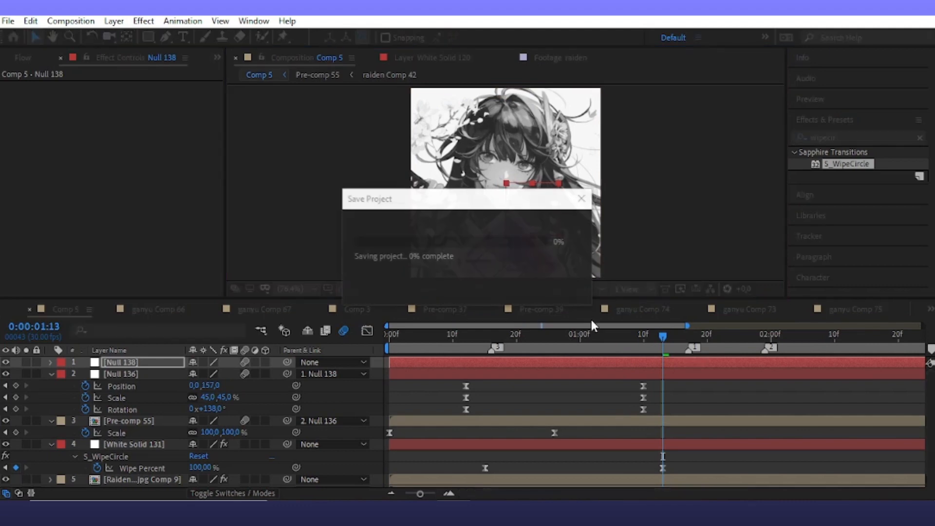
- Add starting Rotation and Position keyframes to Null 138 at frame 26 and fit the whole composition in the timeline
left_click(564, 343)
left_click_drag(563, 341, 556, 354)
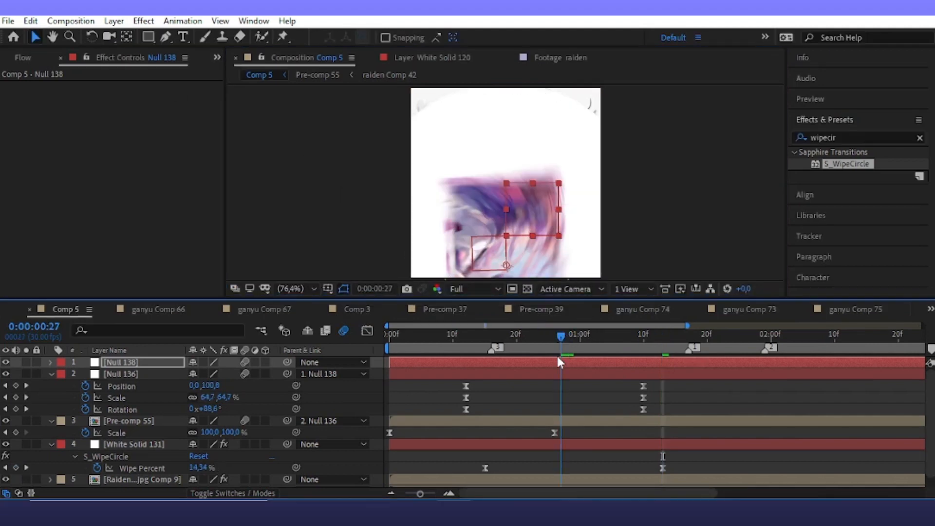
key("r")
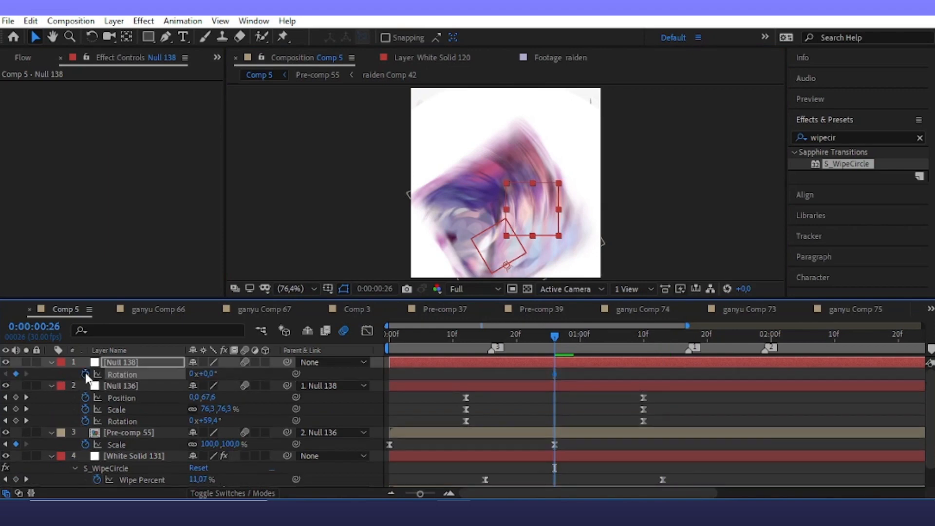
key("End")
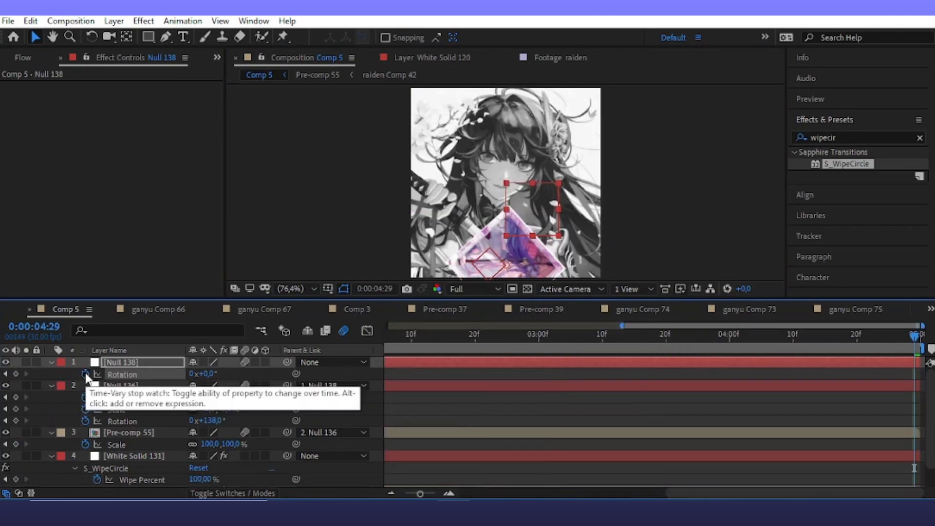
key("p")
left_click(86, 375)
key("u")
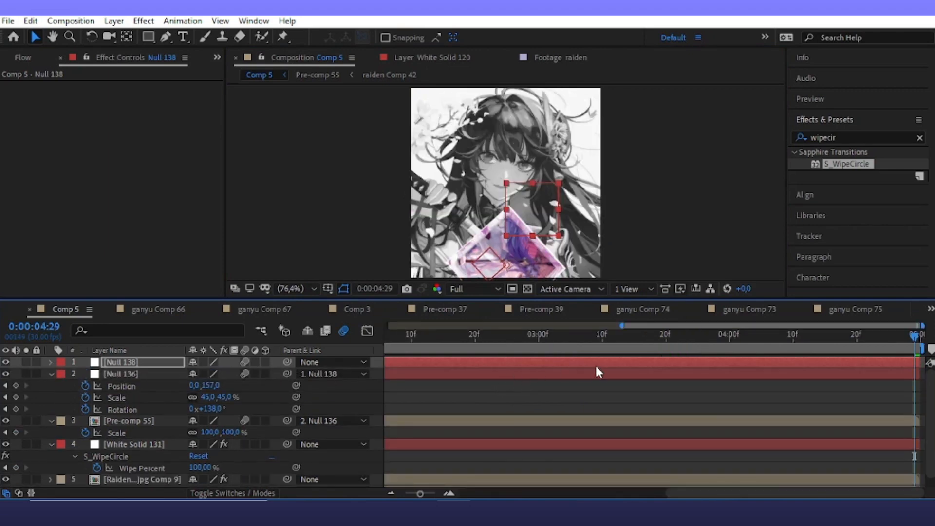
key("u")
left_click_drag(623, 326, 387, 325)
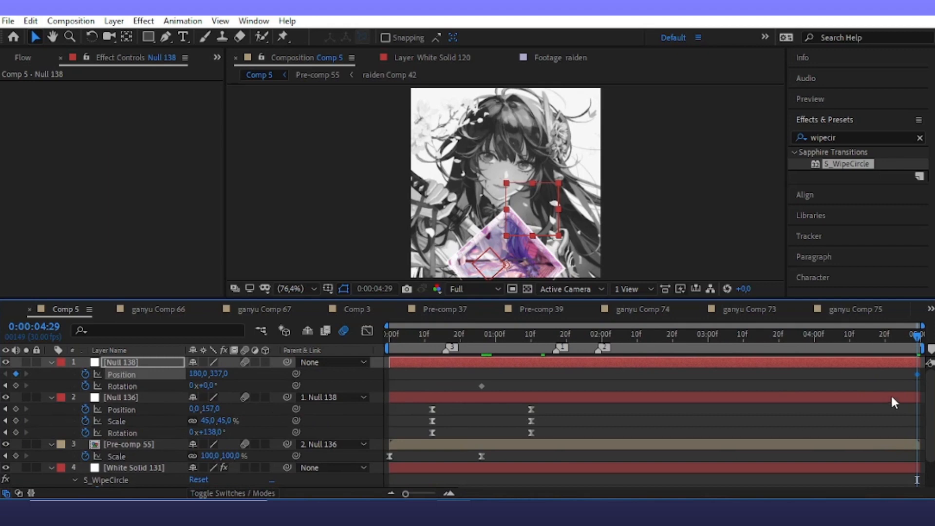
- At 01:28, keyframe Null 138's Rotation at -183° and its Position at 180, 23
left_click(595, 341)
left_click(598, 378)
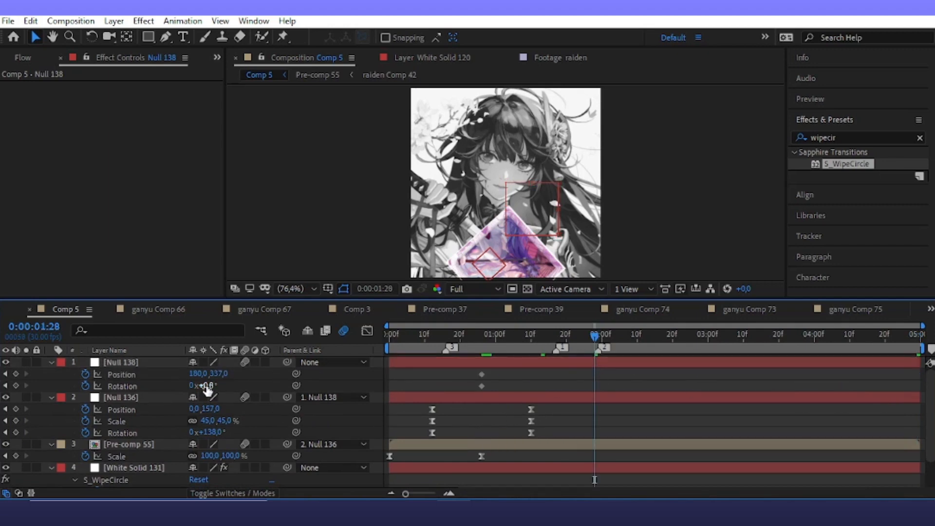
left_click_drag(200, 386, 103, 411)
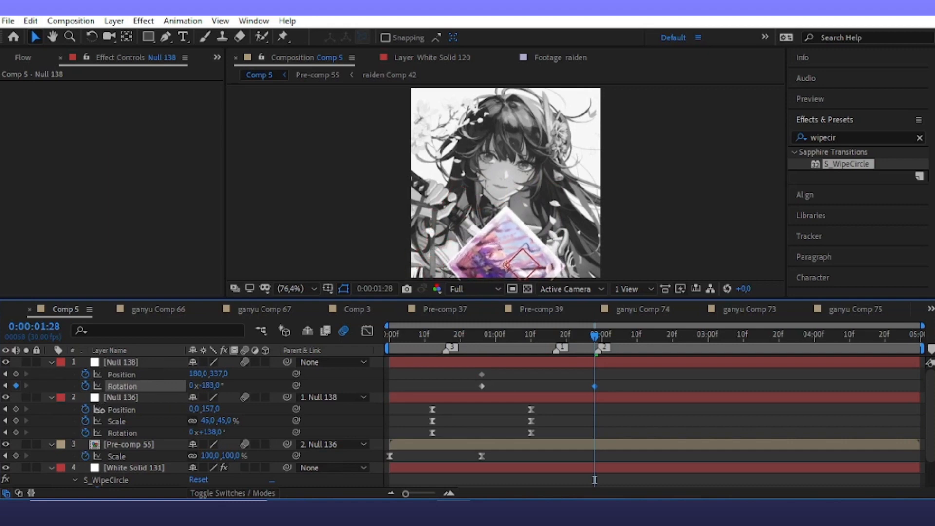
left_click_drag(219, 373, 40, 340)
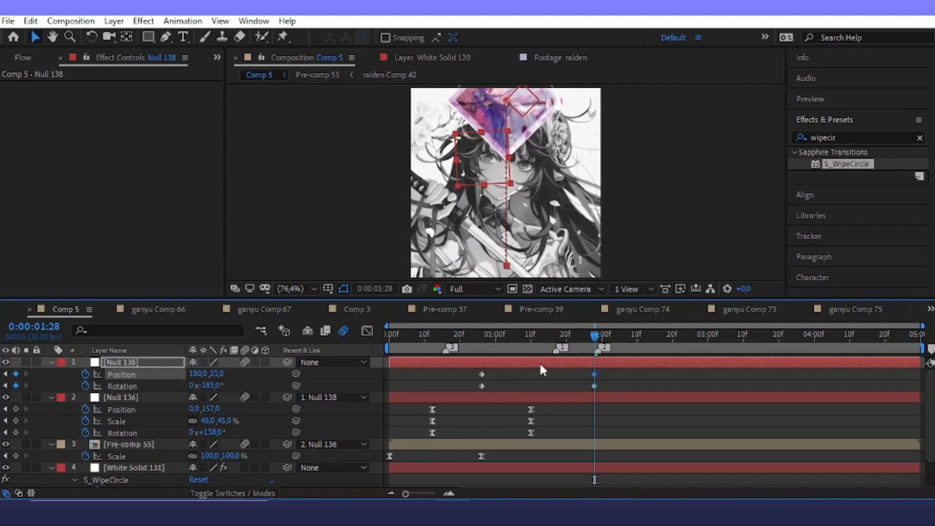
- Apply Easy Ease to Null 138's Position and Rotation keyframes and shape their speed curves into a sharp middle peak
left_click_drag(609, 372, 465, 389)
key("F9")
left_click(367, 330)
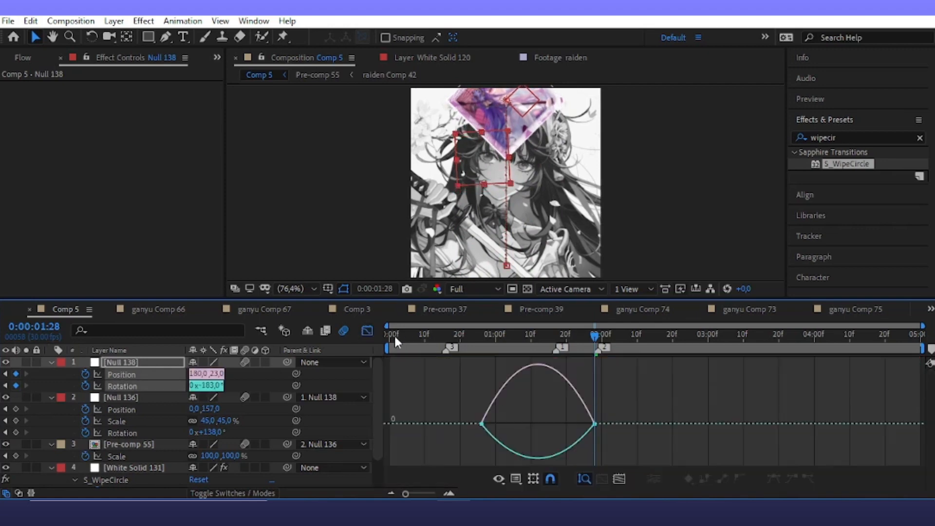
left_click_drag(633, 394, 554, 424)
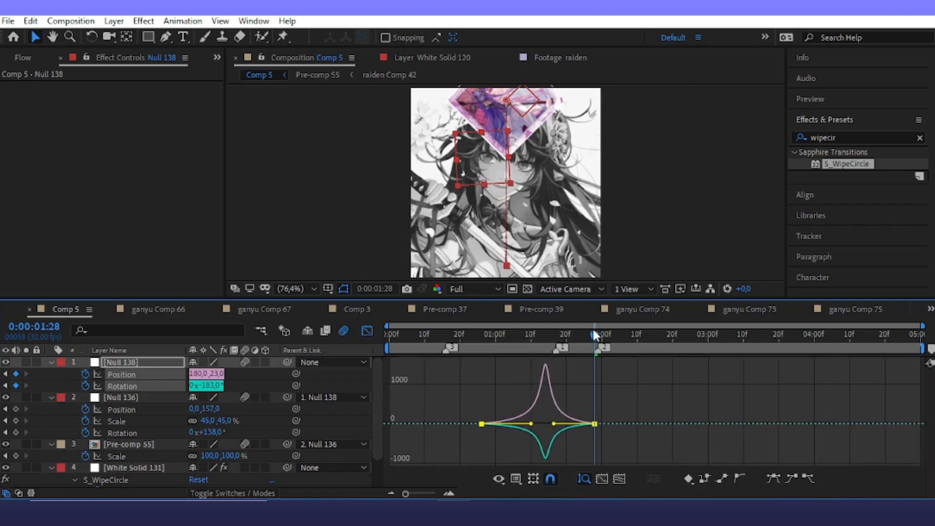
- Preview the animation from the start and close the speed graph
left_click_drag(570, 332, 317, 417)
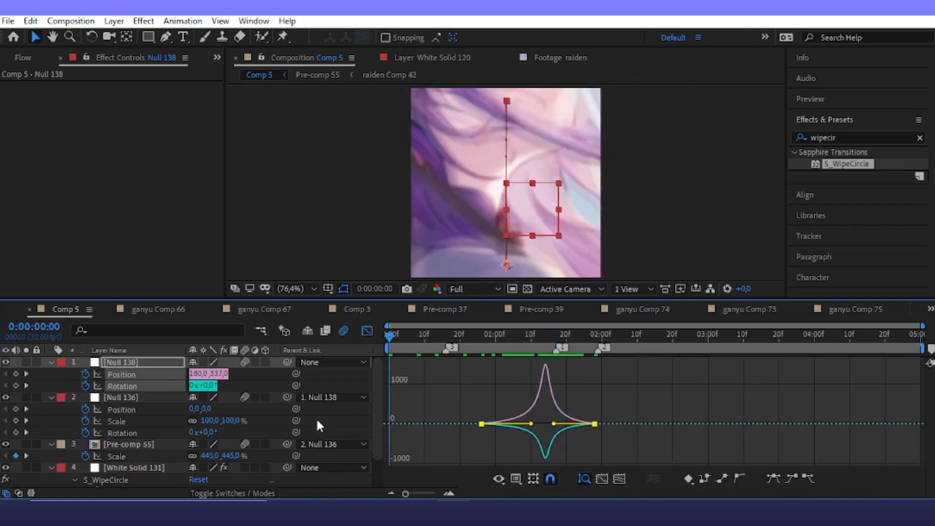
key("space")
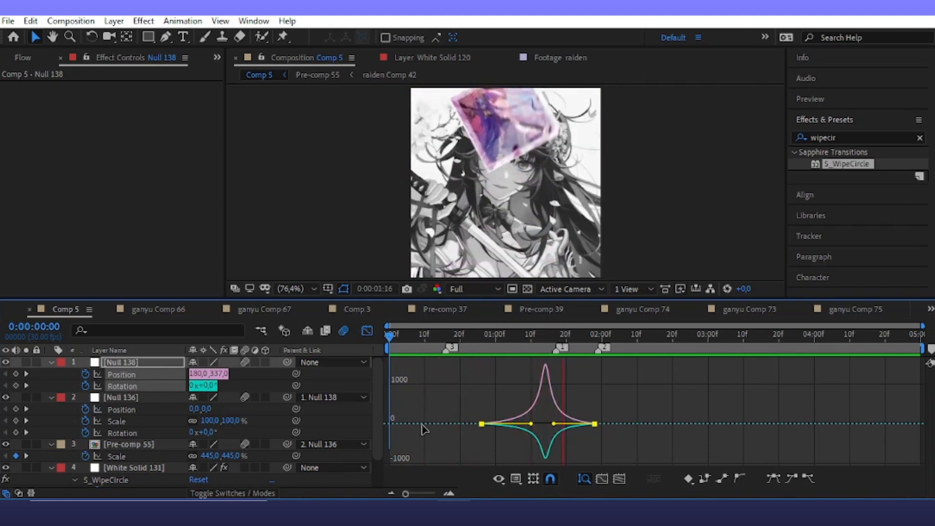
left_click(366, 331)
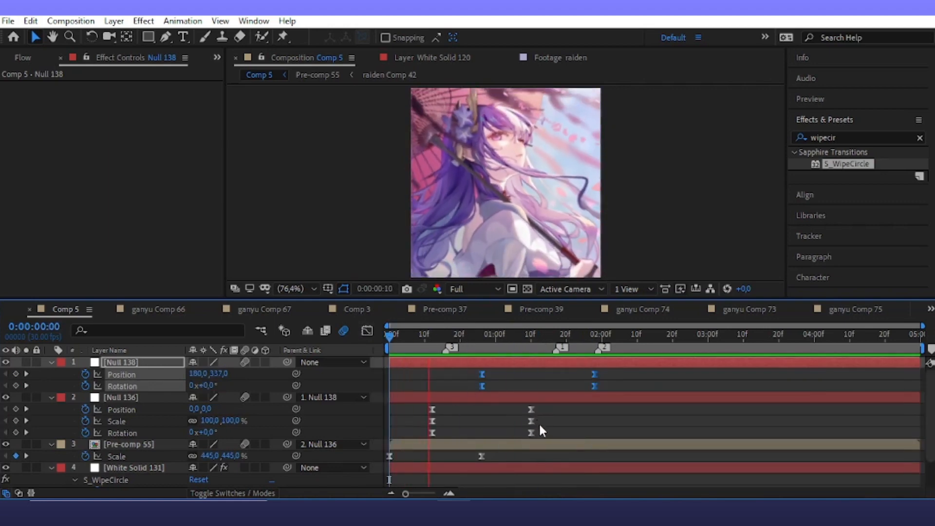
key("space")
- Move the white solid's Wipe Percent keyframes back to frame 12 and 01:10, and preview the result
left_click_drag(527, 336, 496, 355)
scroll(515, 410, "down", 2)
left_click_drag(550, 453, 430, 459)
key("space")
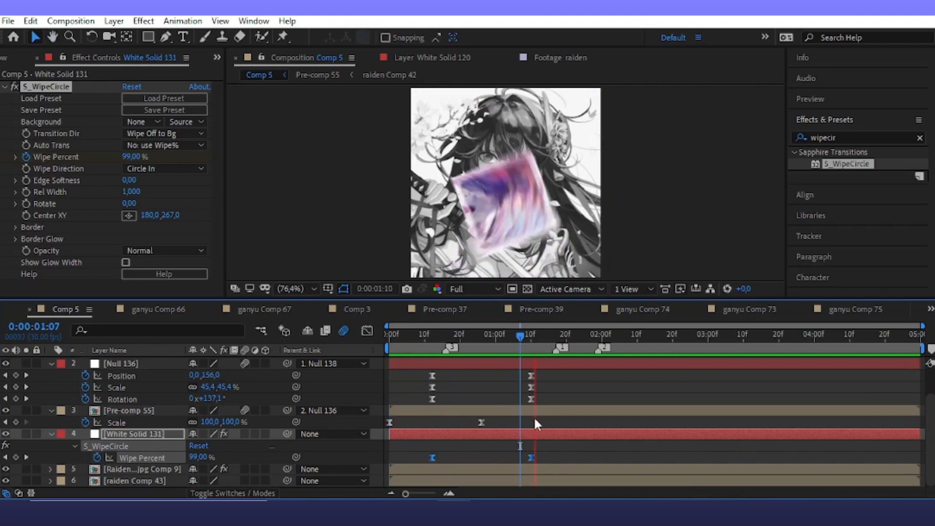
- Move the raiden Comp 43 layer above the tinted Raiden jpg Comp 9 layer and save the project
left_click(567, 379)
scroll(583, 358, "up", 2)
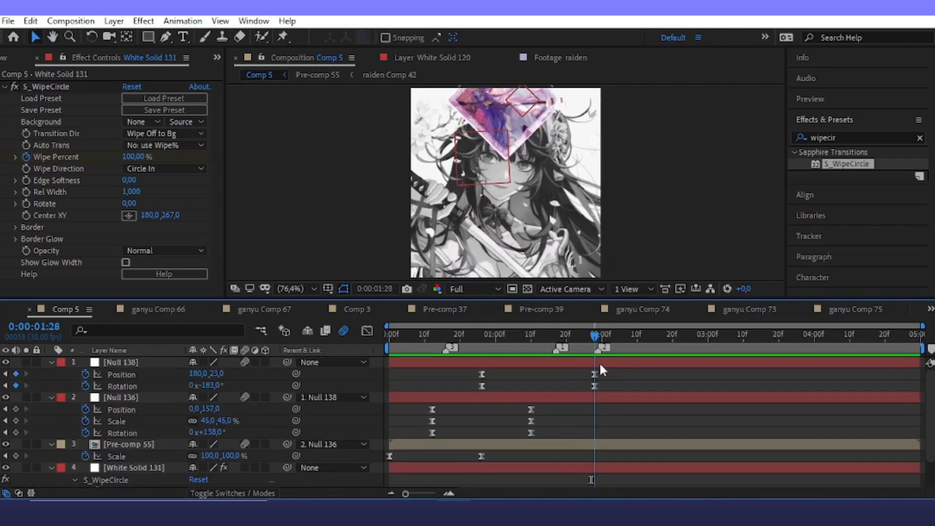
scroll(506, 432, "down", 2)
left_click_drag(141, 481, 136, 466)
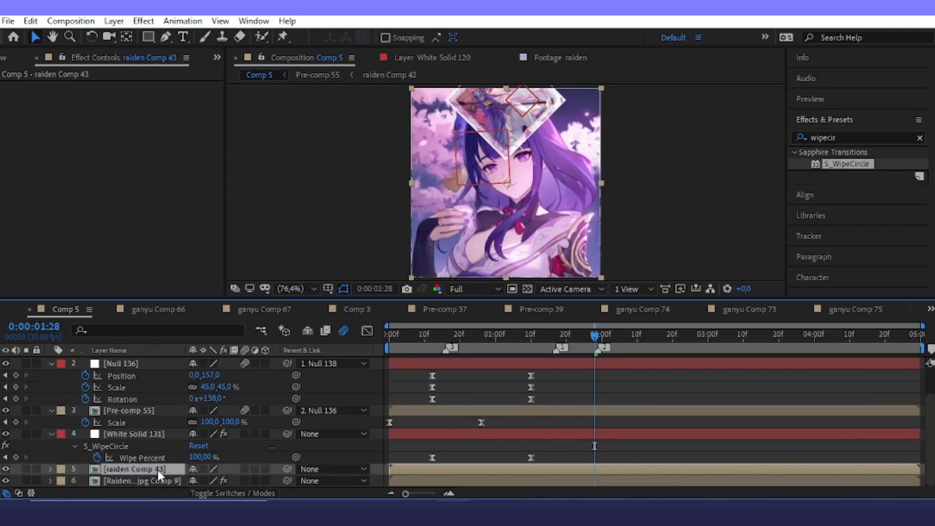
key("ctrl+s")
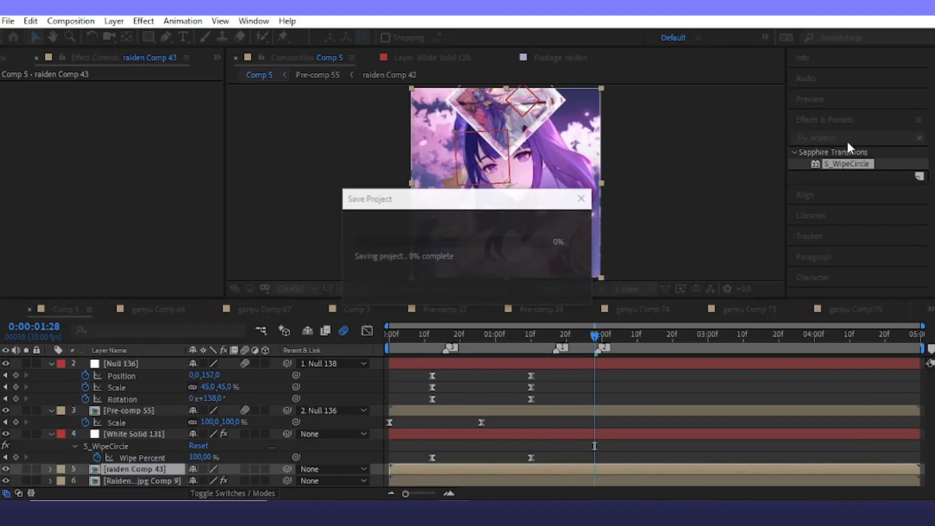
- Apply S_WipeCircle to the raiden Comp 43 layer and keyframe its Wipe Percent at 100% at 01:28
double_click(837, 162)
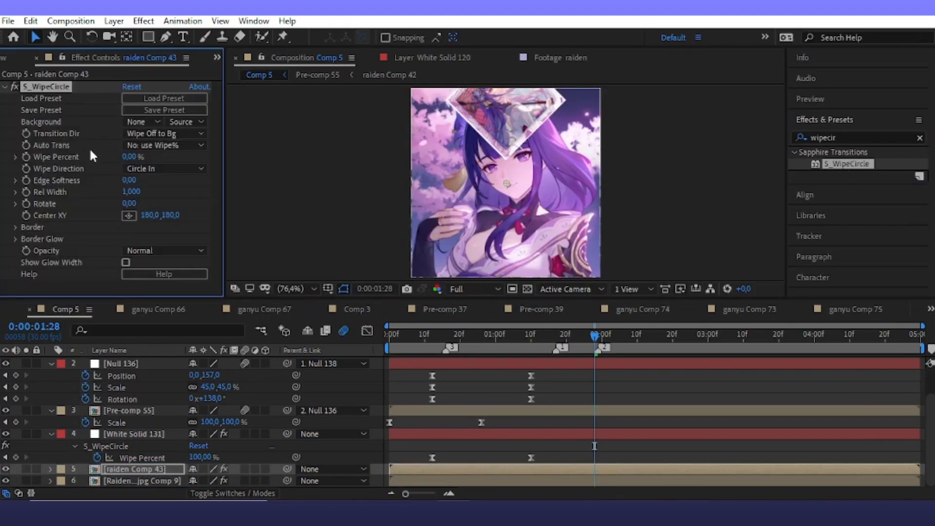
left_click_drag(66, 169, 147, 167)
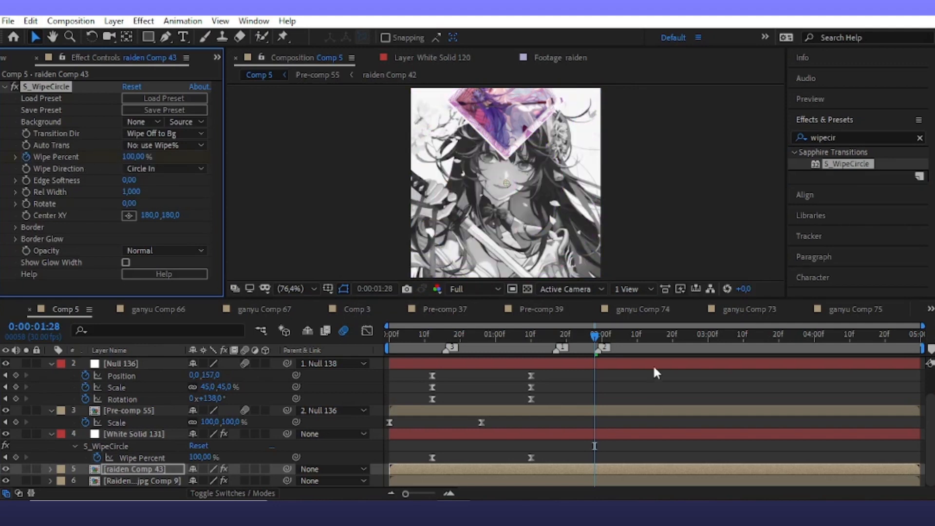
scroll(626, 432, "down", 2)
- Keyframe the raiden Comp 43 layer's Wipe Percent at 100% at frame 26 and at 0% at 01:28
scroll(604, 454, "up", 5)
left_click(480, 335)
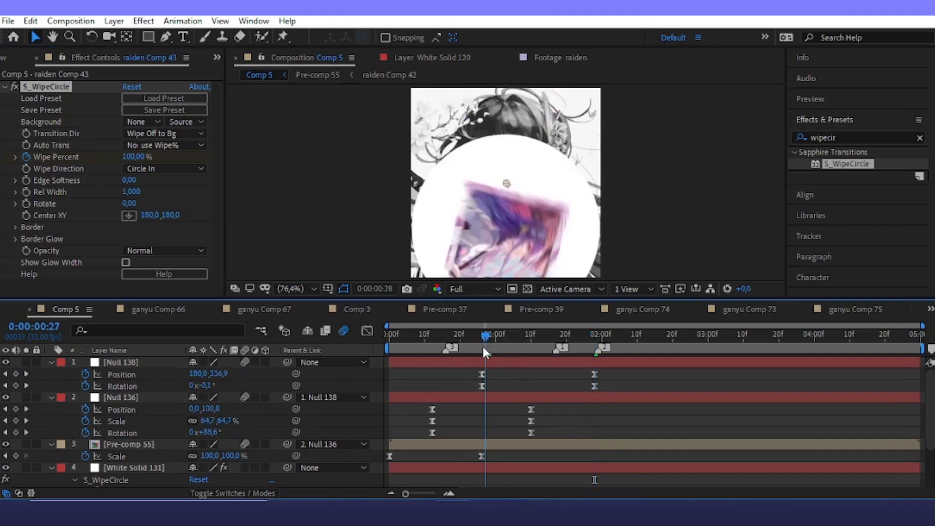
left_click_drag(480, 357, 482, 336)
scroll(347, 470, "down", 3)
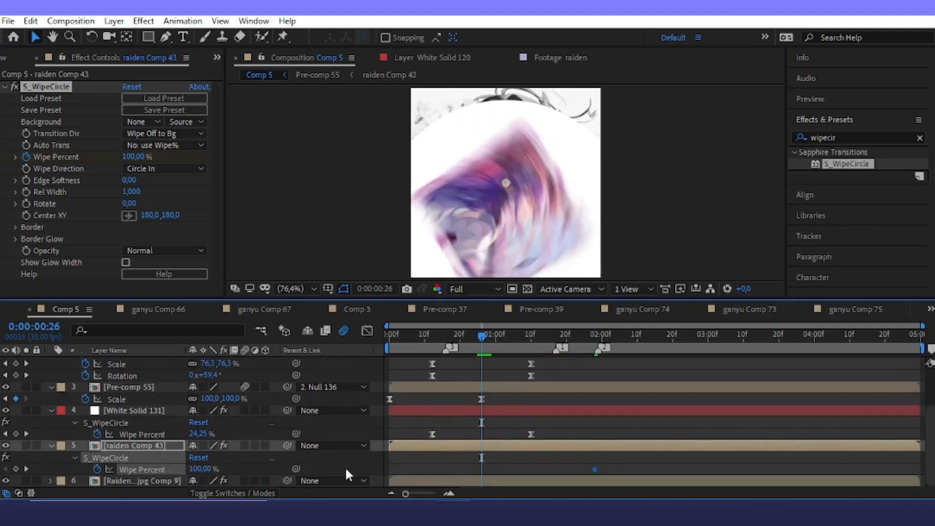
left_click_drag(582, 339, 593, 361)
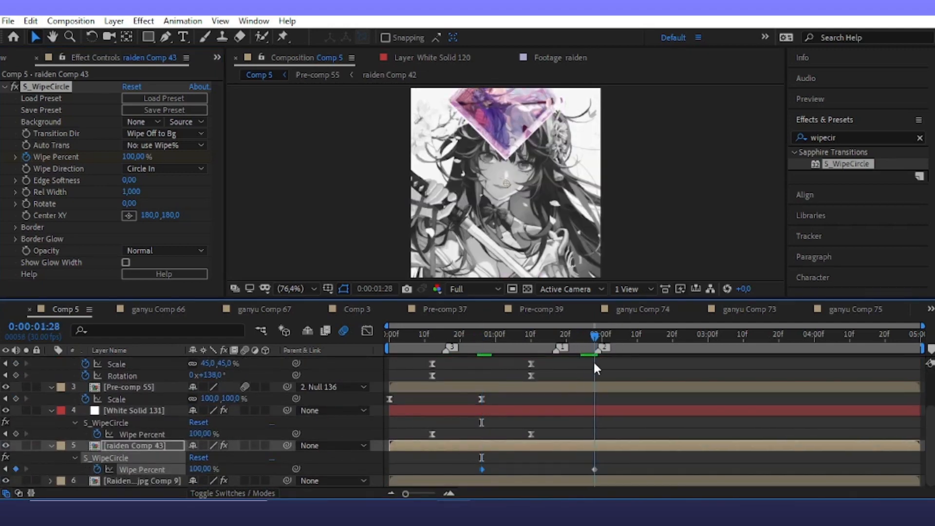
left_click_drag(219, 469, 157, 469)
- Ease both Wipe Percent keyframes of raiden Comp 43 into a steep mid-point peak in the speed graph and preview the wipe
left_click_drag(608, 483, 460, 465)
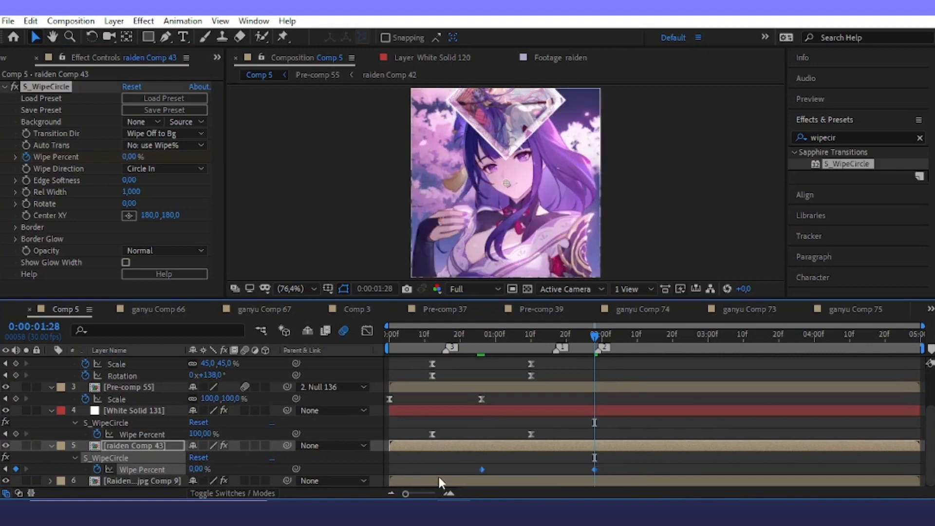
left_click(368, 332)
left_click_drag(618, 428, 551, 365)
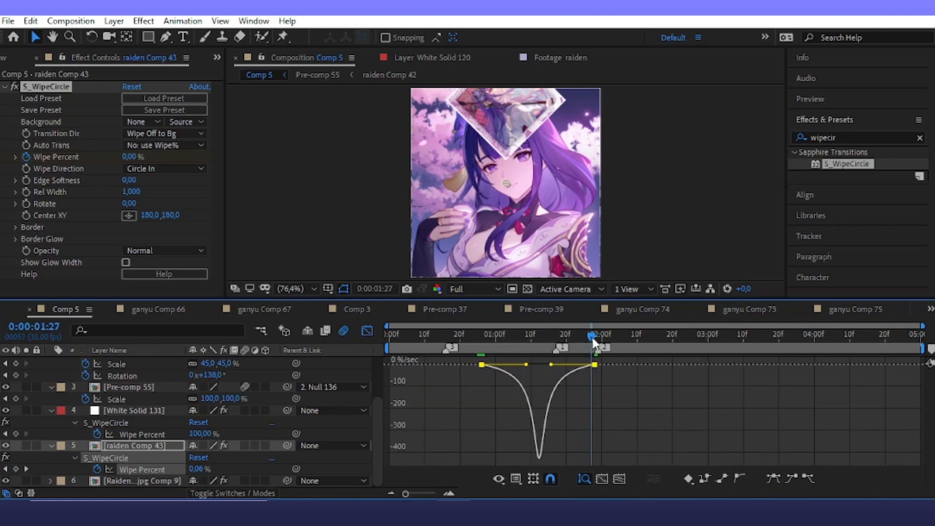
key("space")
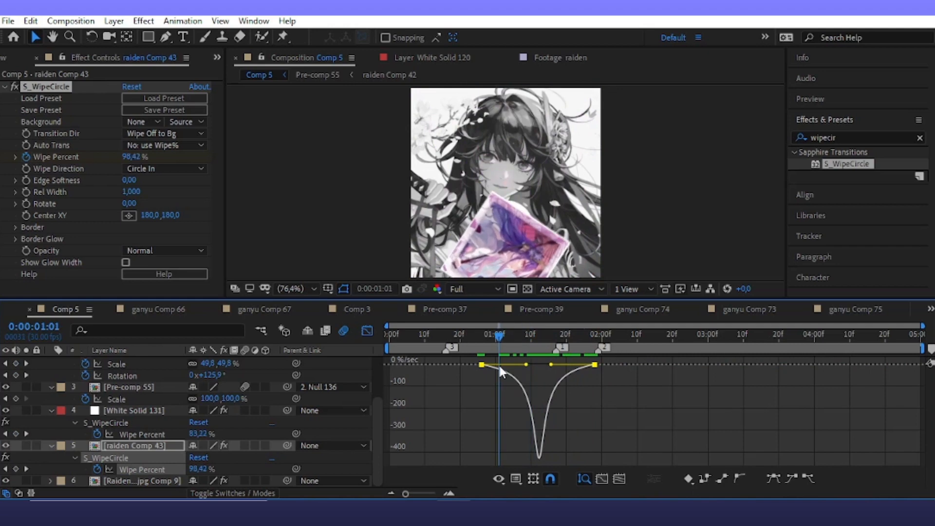
left_click_drag(509, 370, 539, 358)
left_click(368, 333)
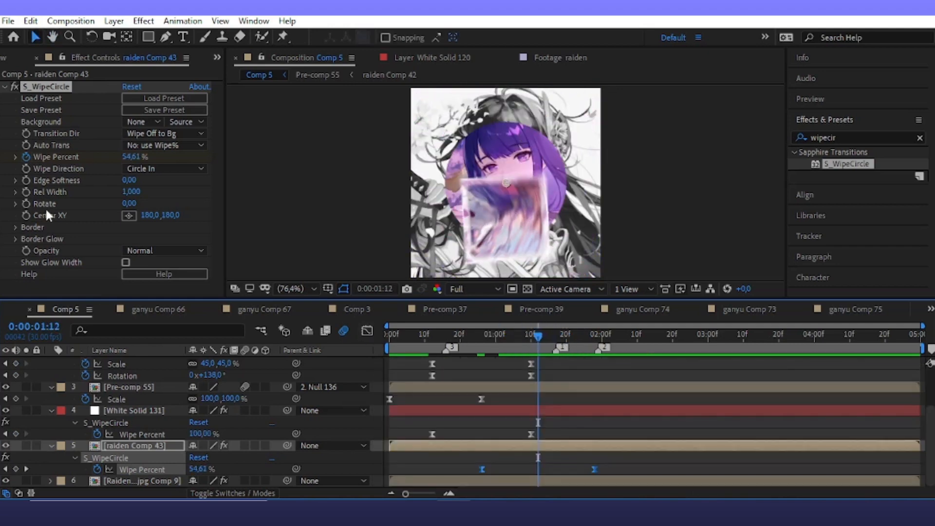
- Set the S_WipeCircle Center XY of raiden Comp 43 to 180, 35 and preview the circle wipe
left_click_drag(169, 215, 90, 198)
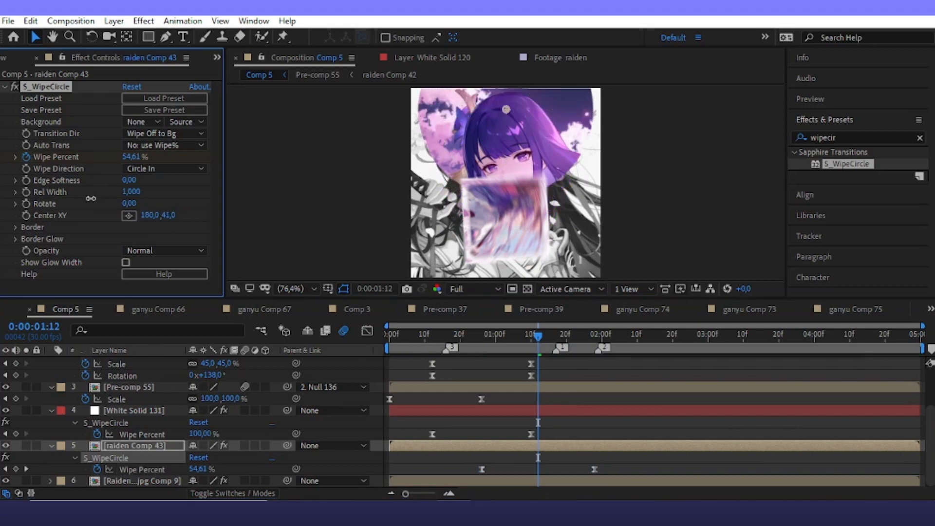
left_click_drag(528, 334, 479, 350)
key("space")
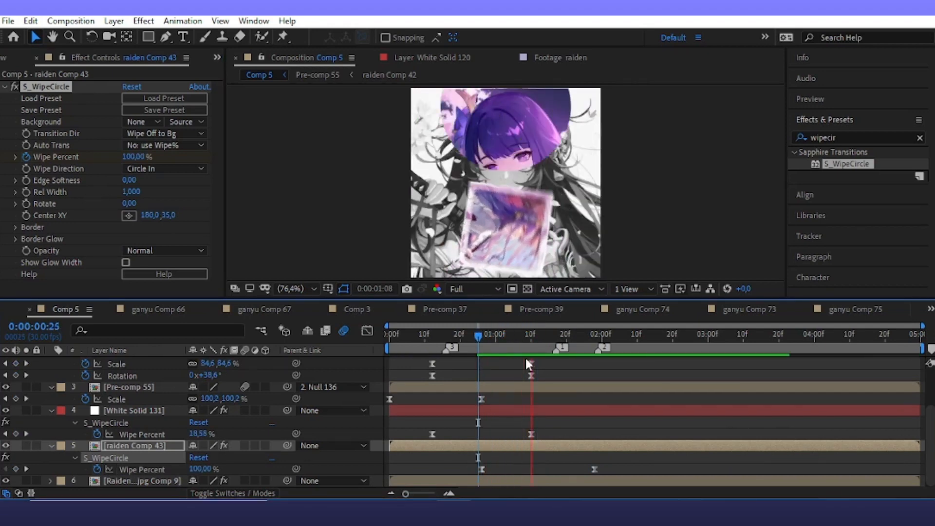
left_click(586, 334)
left_click(542, 334)
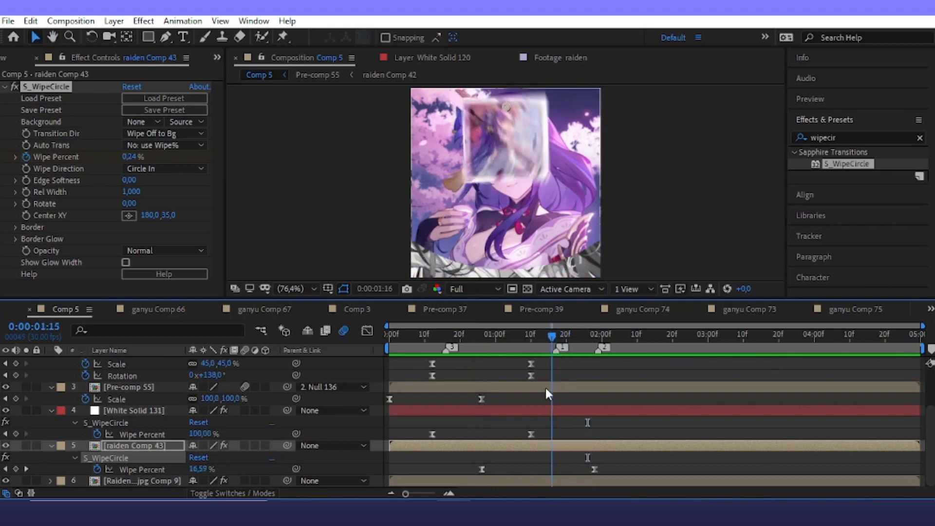
- Duplicate the raiden Comp 43 layer and shift the lower copy one frame earlier
key("ctrl+d")
left_click(509, 459)
scroll(495, 455, "down", 1)
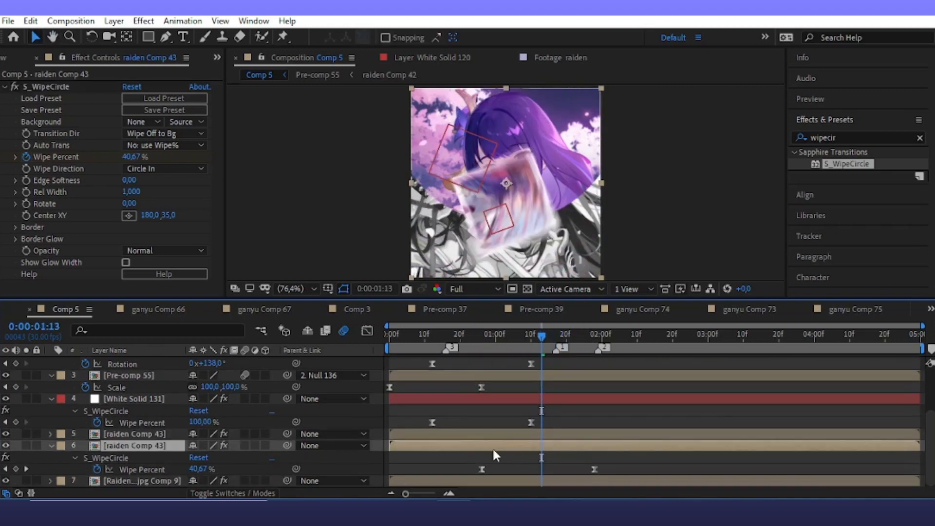
left_click_drag(426, 448, 422, 447)
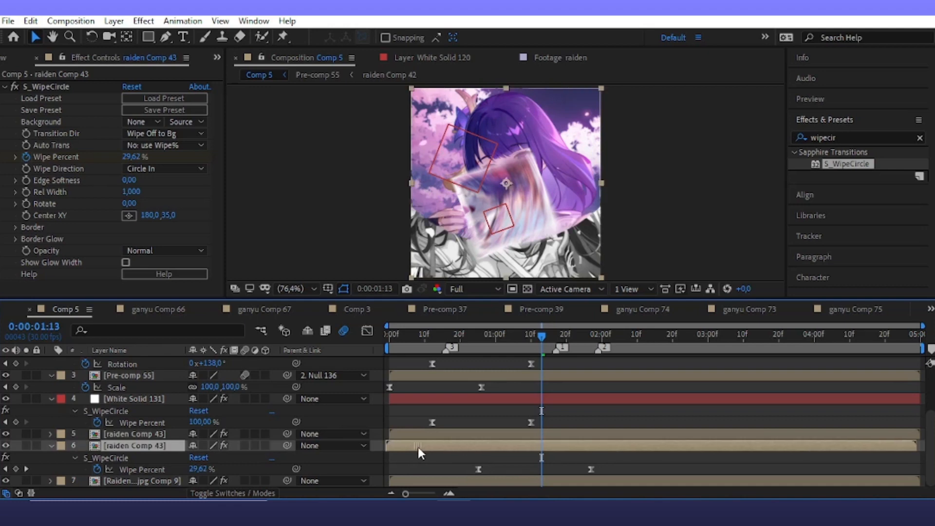
- Find the Fill Alpha effect and apply it to the lower raiden Comp 43 copy
left_click_drag(840, 139, 772, 148)
type("fill")
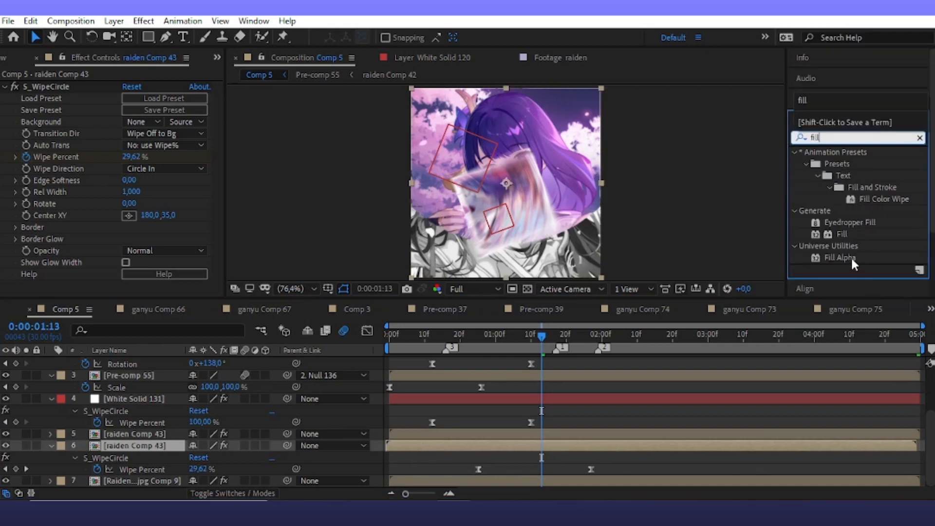
double_click(852, 259)
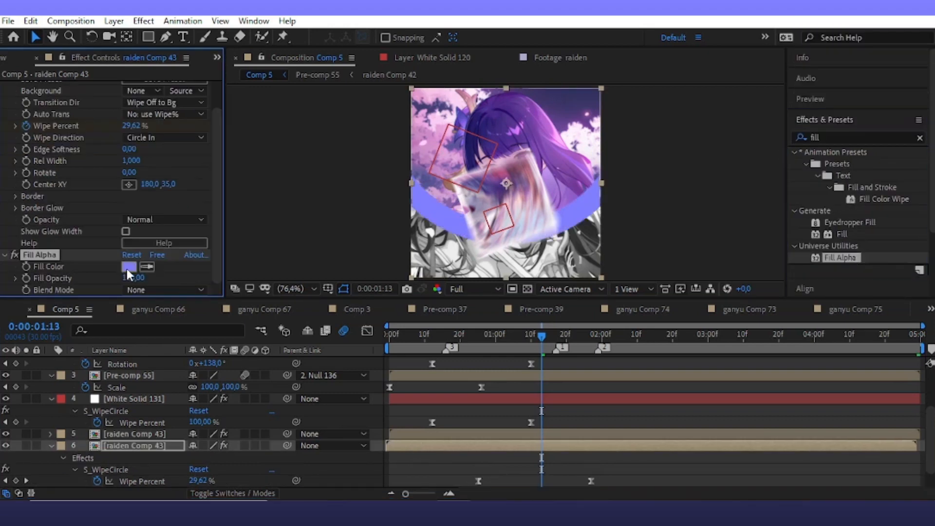
- Duplicate the filled raiden Comp 43 layer and shift the lowest copy one more frame earlier
key("ctrl+d")
scroll(454, 443, "down", 2)
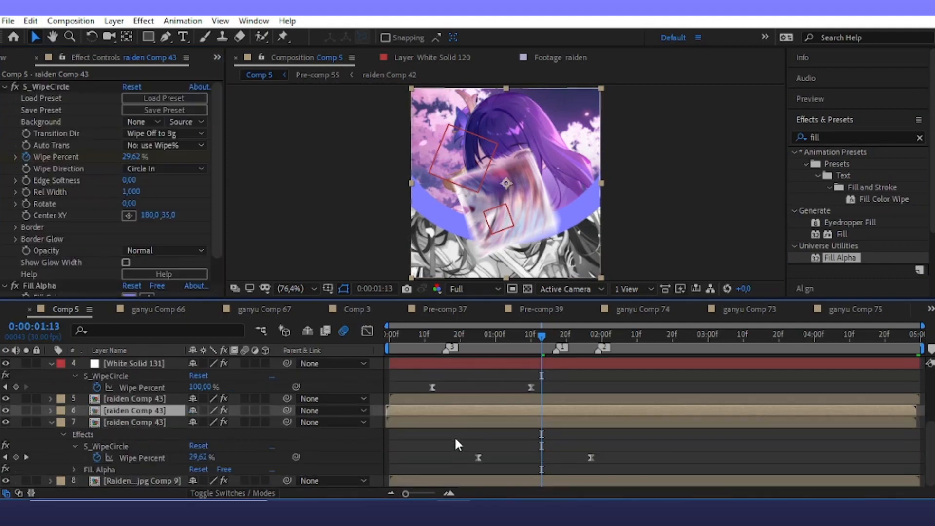
left_click_drag(457, 424, 454, 428)
scroll(109, 264, "down", 1)
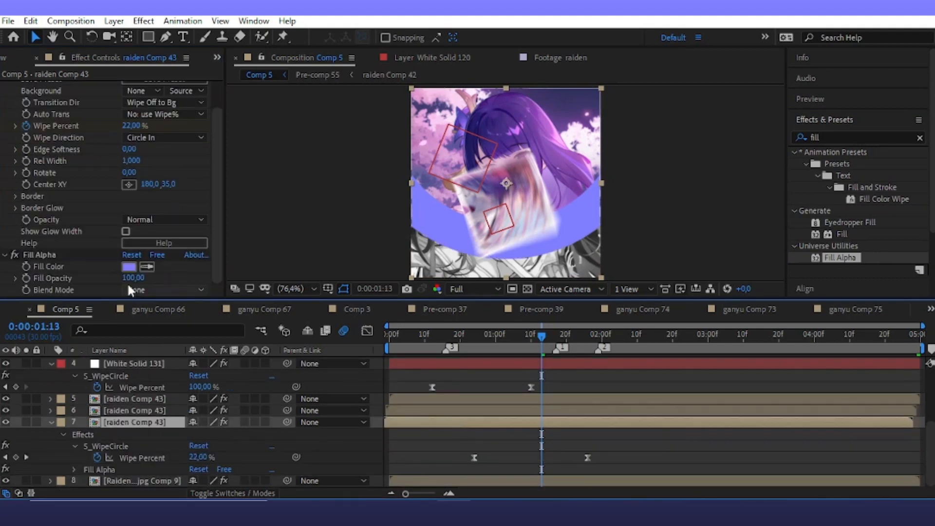
- Set the Fill Alpha colour of the lowest raiden Comp 43 copy to white and preview the animation from the start
left_click(129, 266)
left_click(453, 263)
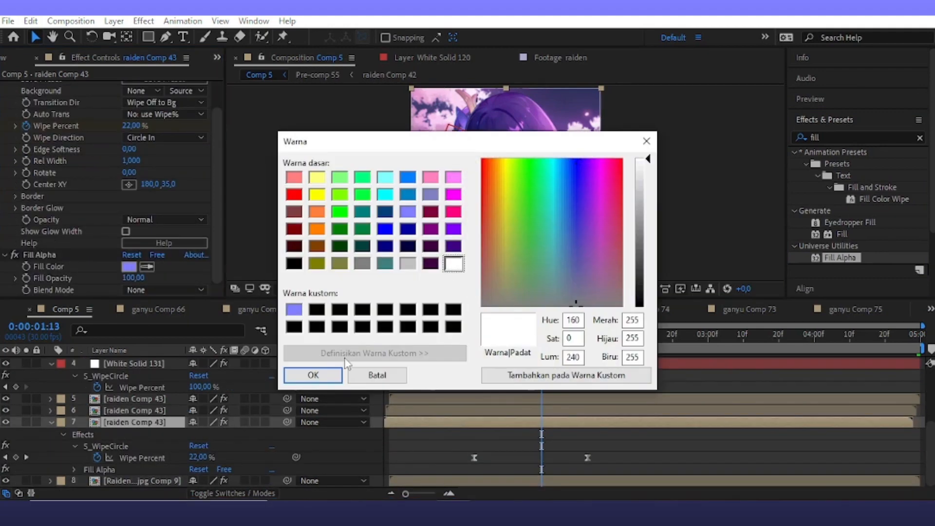
left_click(313, 375)
left_click(612, 452)
left_click_drag(539, 347, 389, 355)
key("space")
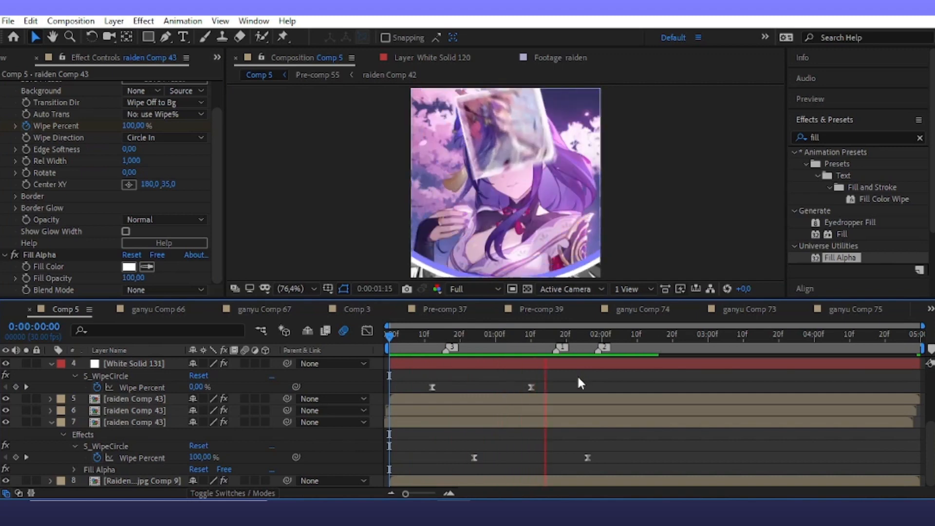
key("space")
- Move the Wipe Percent keyframes of all three raiden Comp 43 layers about three frames later and preview from the start
left_click_drag(75, 403, 97, 431)
key("u")
left_click_drag(608, 419, 446, 482)
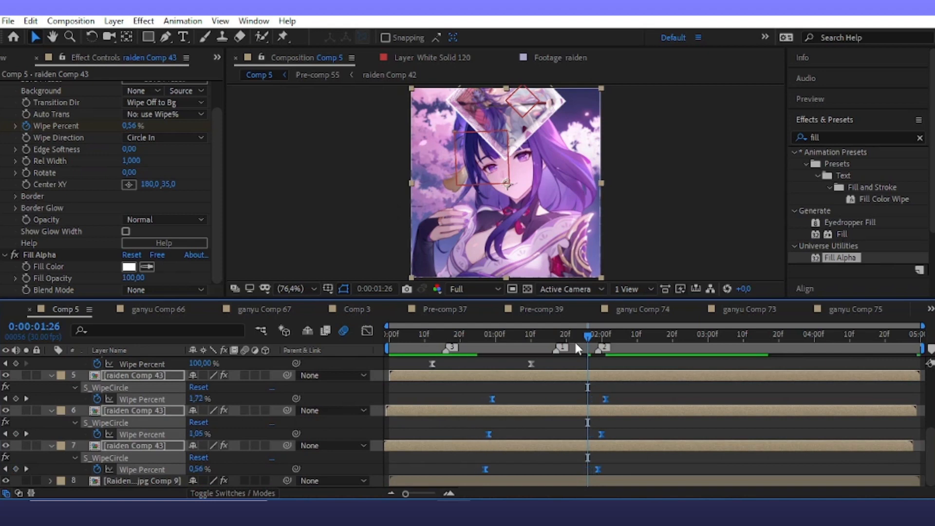
left_click_drag(579, 342, 343, 396)
key("space")
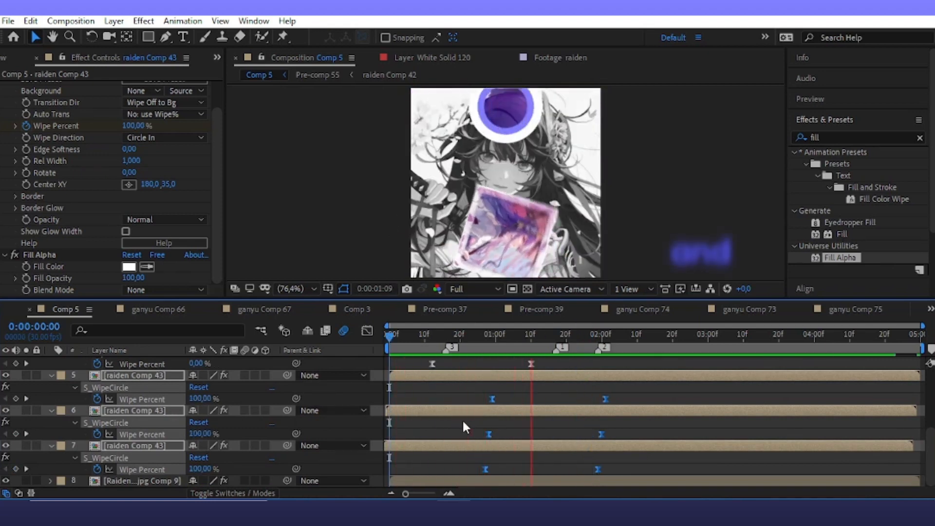
left_click_drag(580, 335, 464, 376)
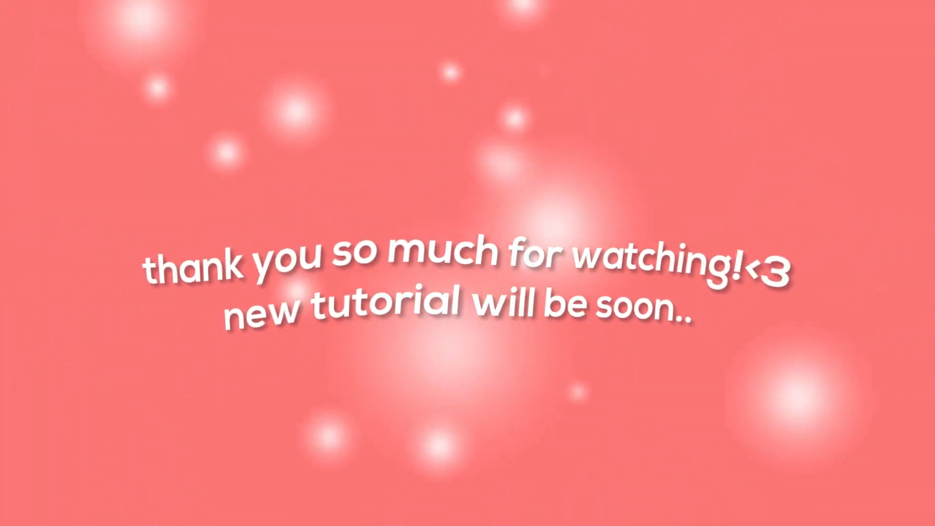